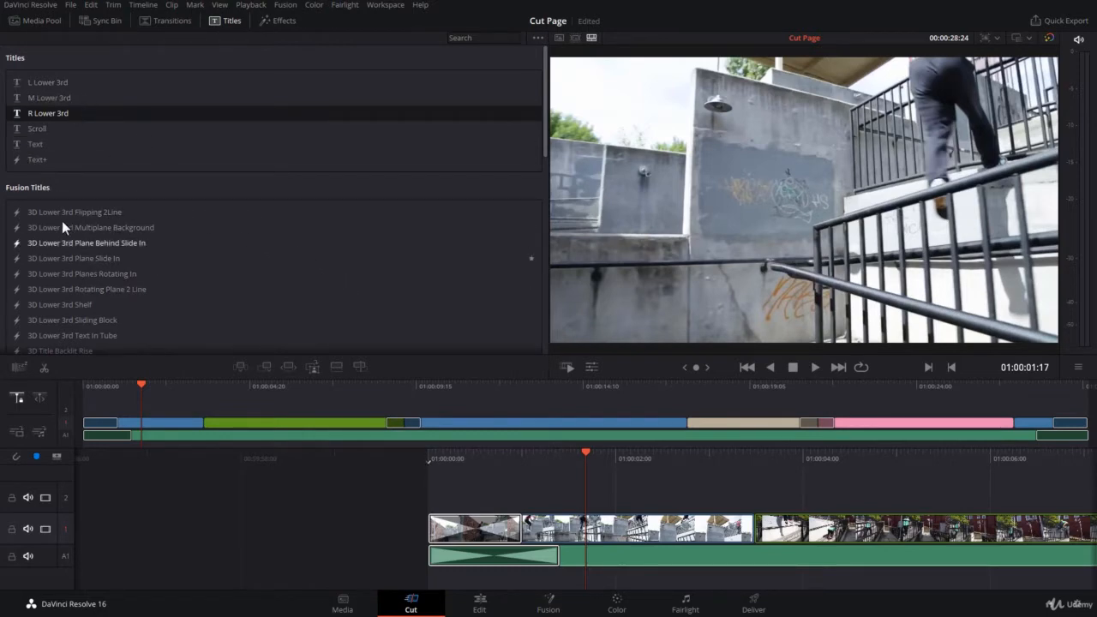
- Browse the available Titles and Fusion Titles, including the lower thirds, Text and Text+ entries
scroll(61, 221, down, 3)
scroll(61, 228, down, 6)
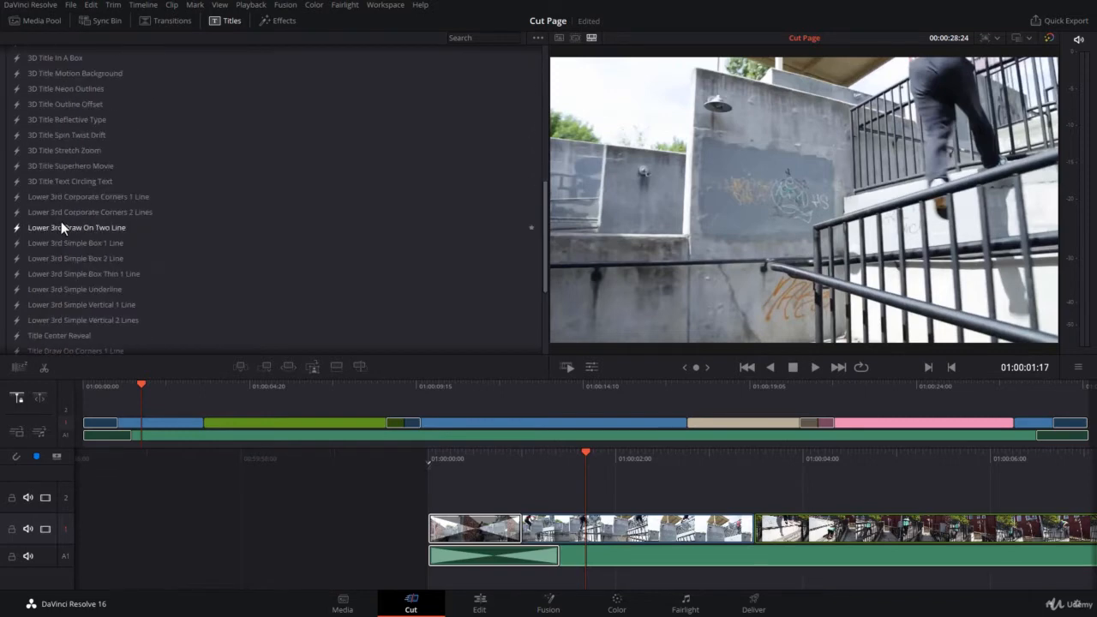
scroll(61, 225, up, 9)
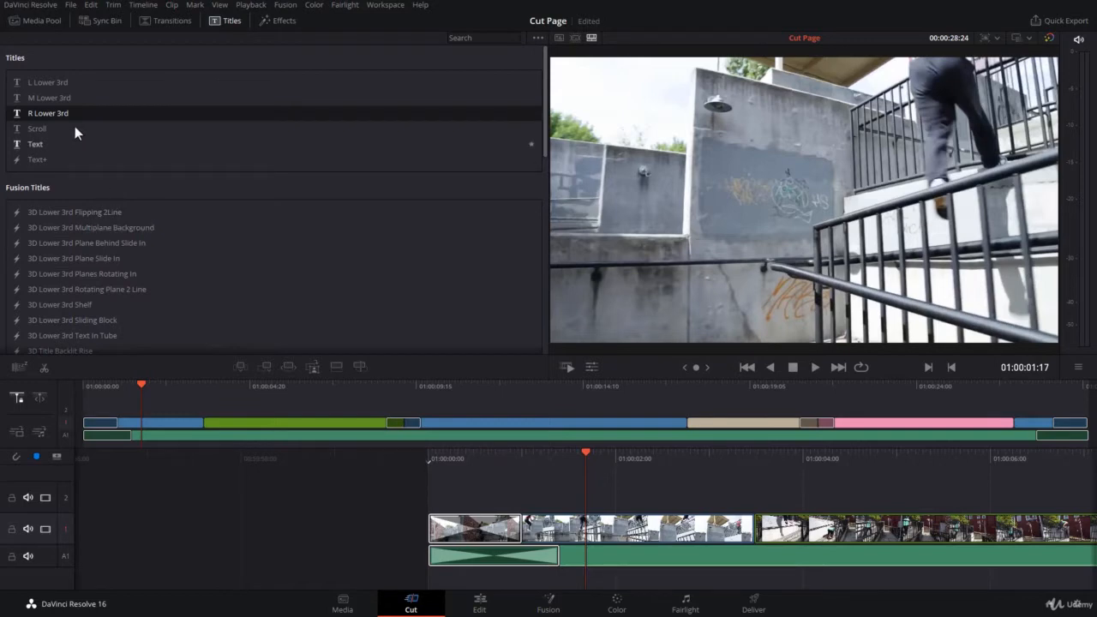
click(38, 83)
click(42, 147)
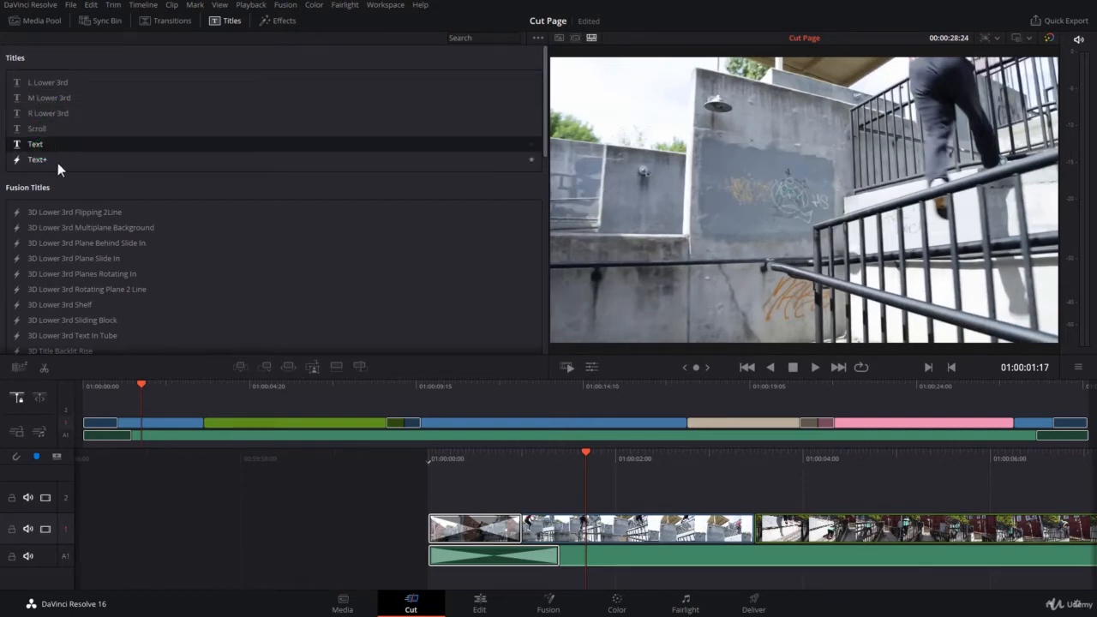
click(56, 160)
click(59, 99)
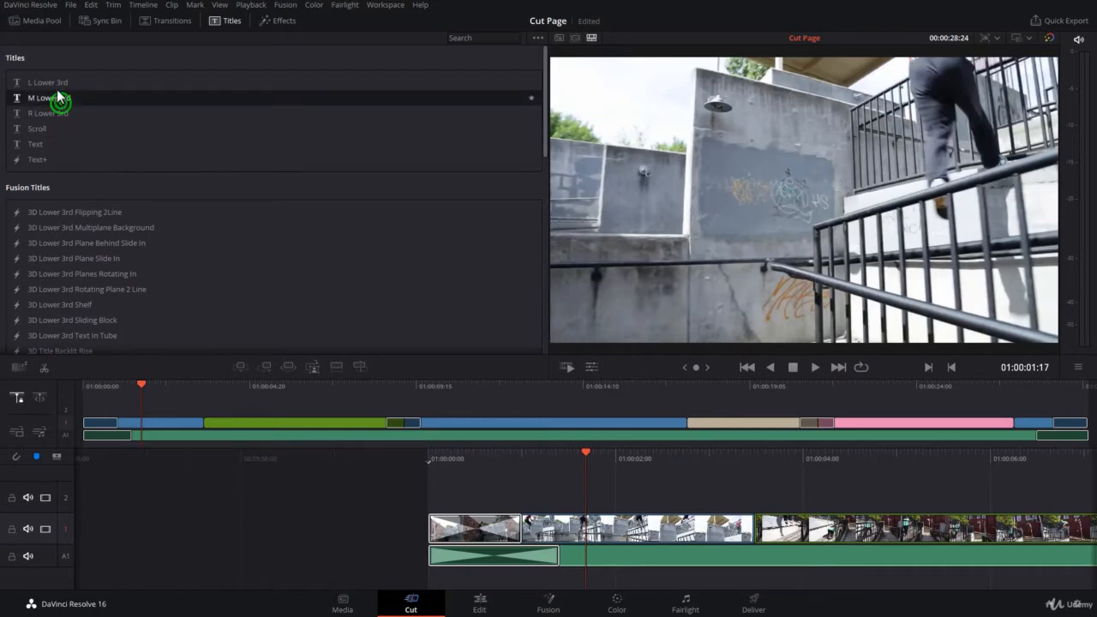
- Place an L Lower 3rd title on video track 2 at the start of the timeline, and delete it
click(53, 83)
drag(63, 82, 434, 495)
click(441, 495)
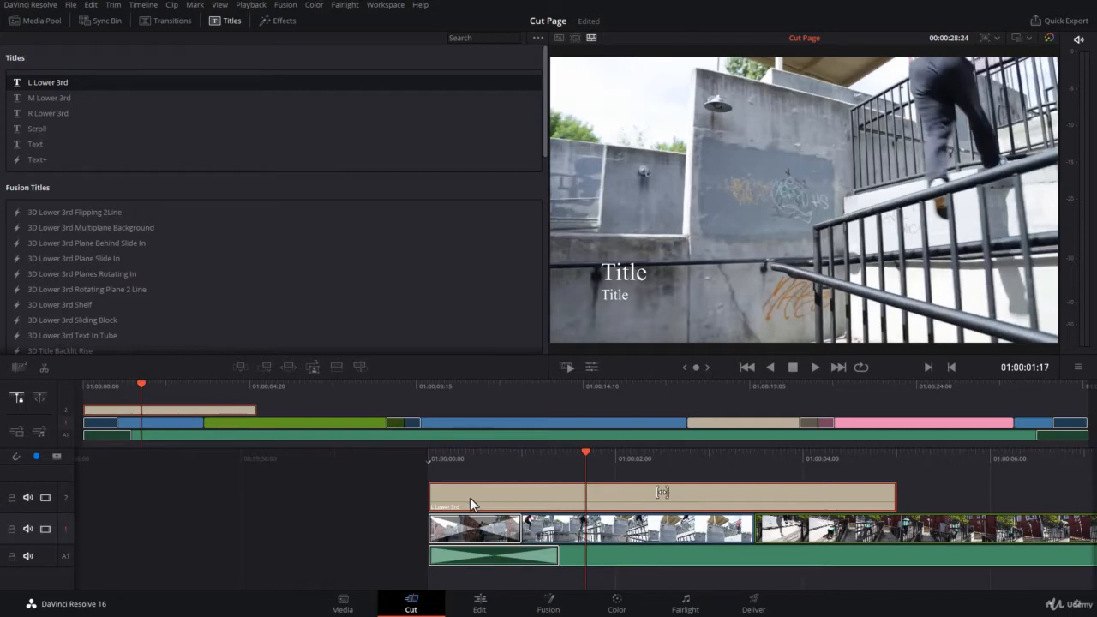
key(Delete)
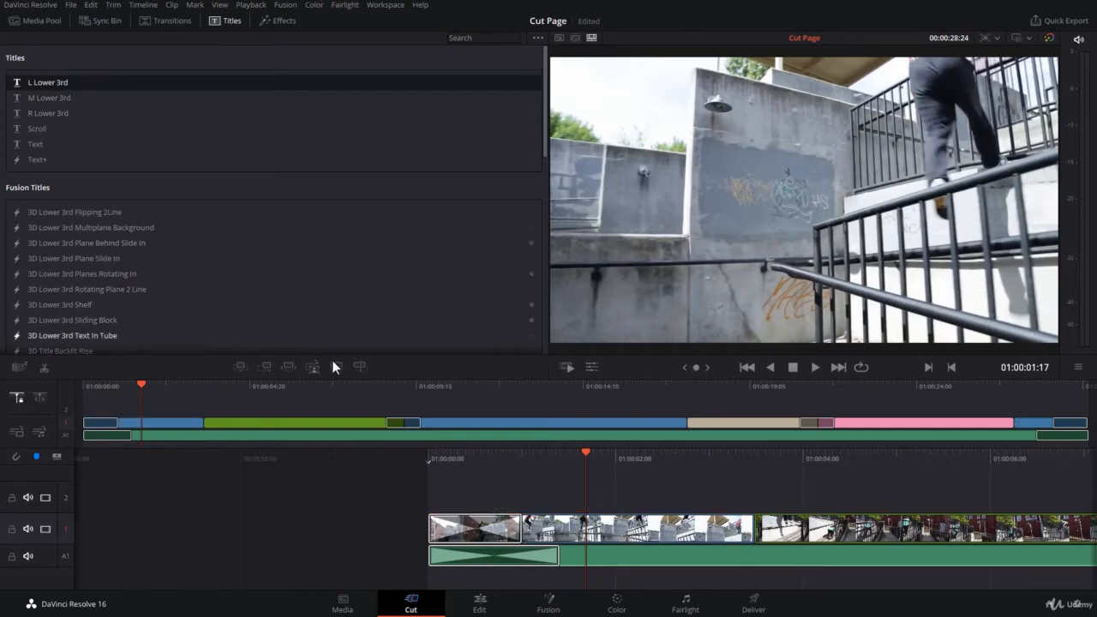
- Add the L Lower 3rd title on video track 2 at the playhead and move it to the start of the timeline
click(336, 366)
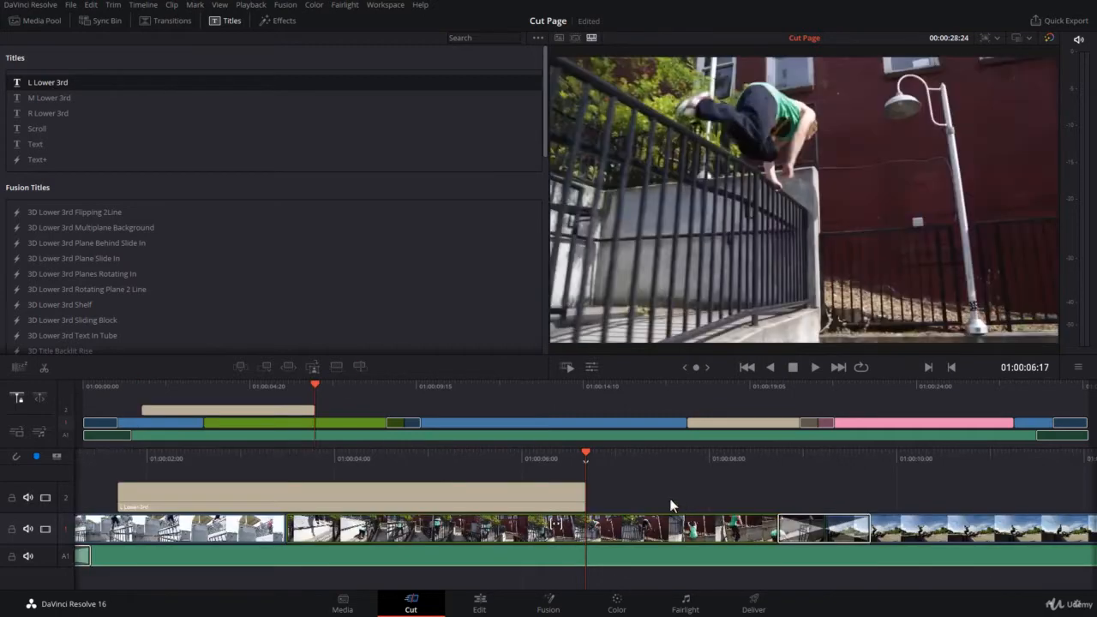
drag(615, 476, 698, 477)
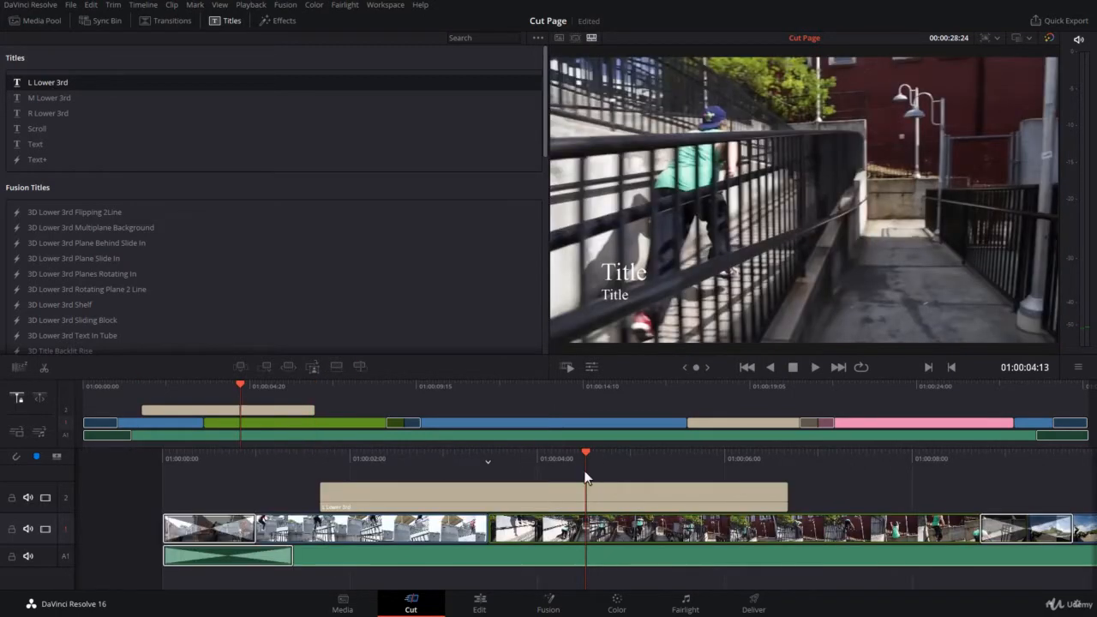
drag(544, 502, 318, 479)
click(322, 489)
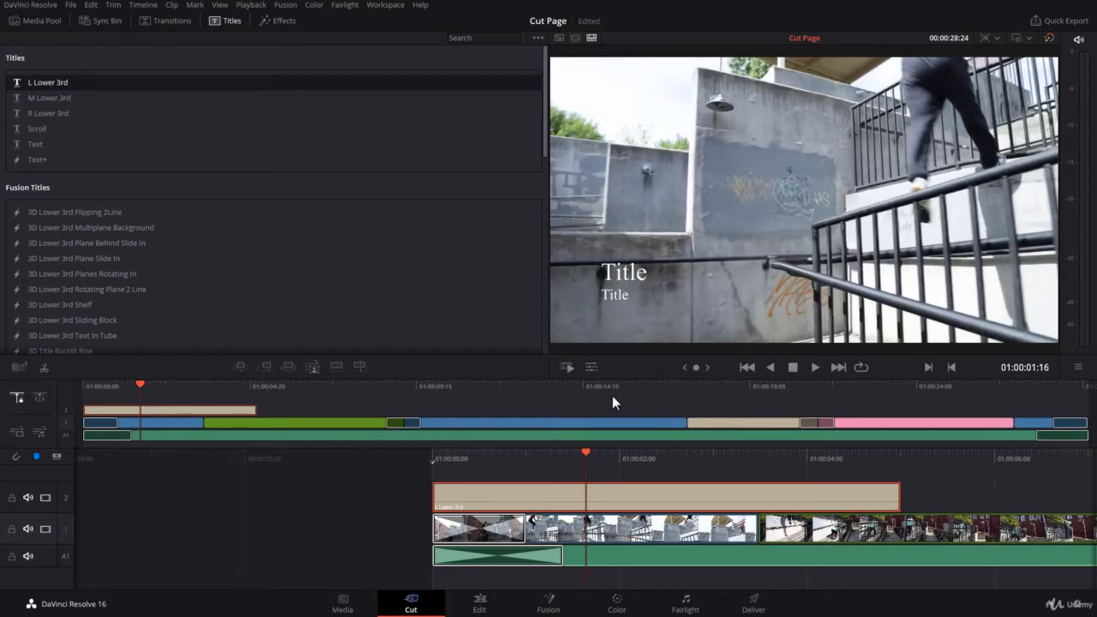
- Show the viewer's editing tools for the lower third title and switch them to the text tool
click(625, 272)
click(593, 366)
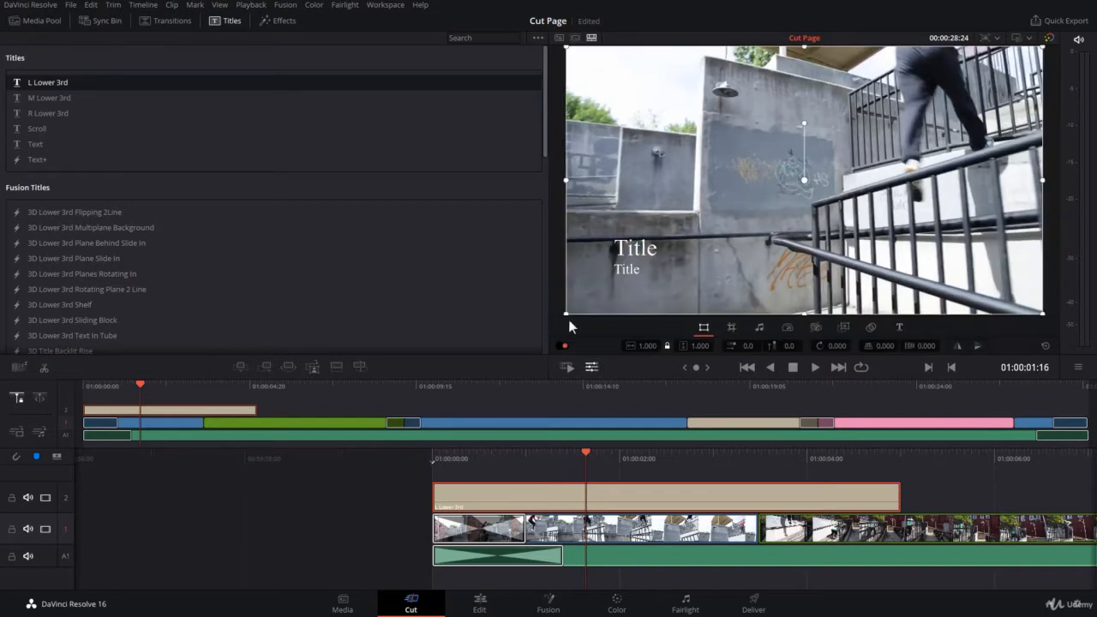
click(900, 328)
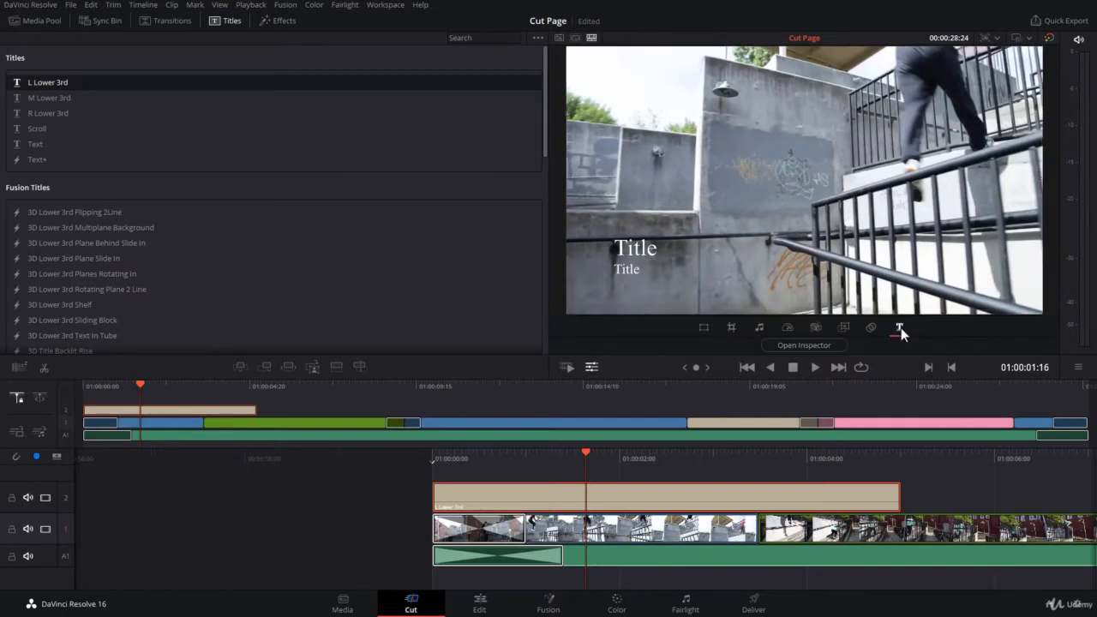
- Try replacing the title's upper line with "dgfgd" directly in the viewer, and undo the text change
click(651, 257)
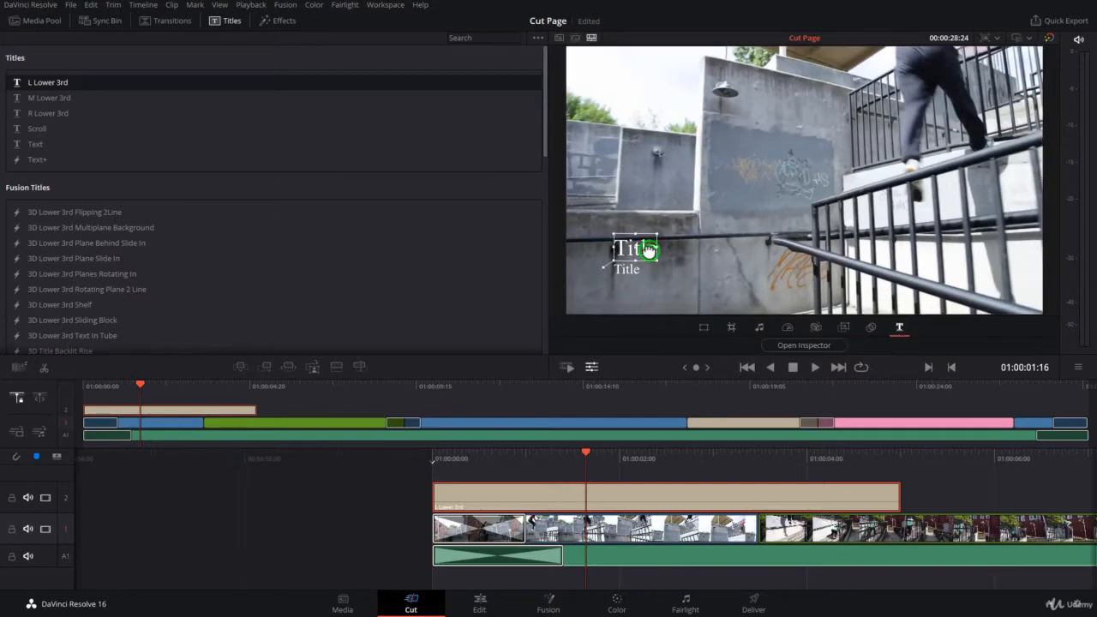
click(651, 257)
click(647, 255)
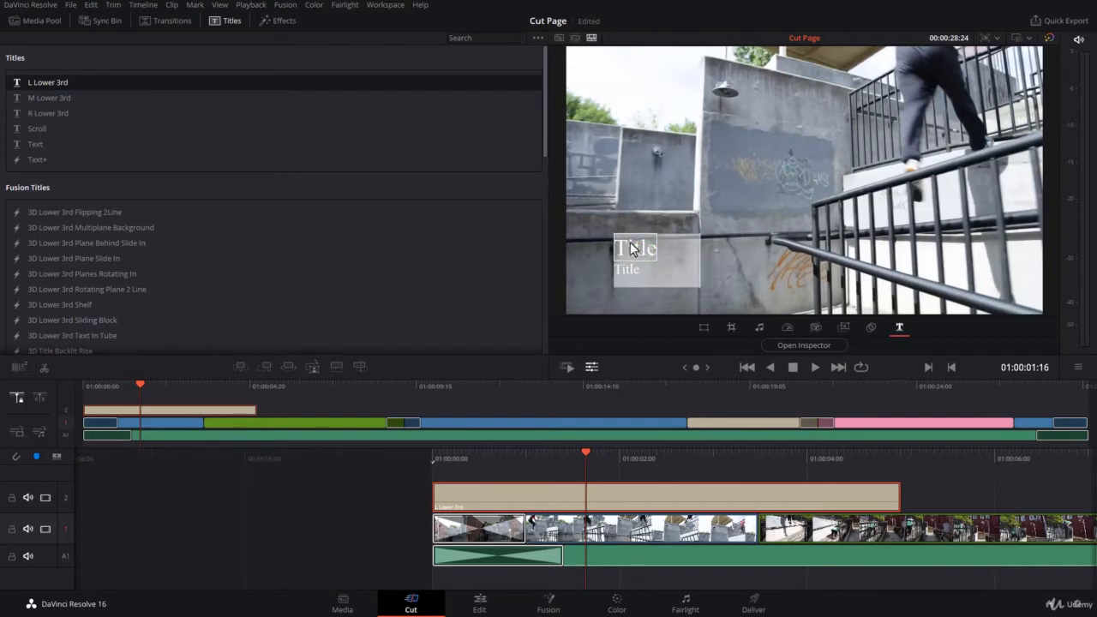
text(dgfgd)
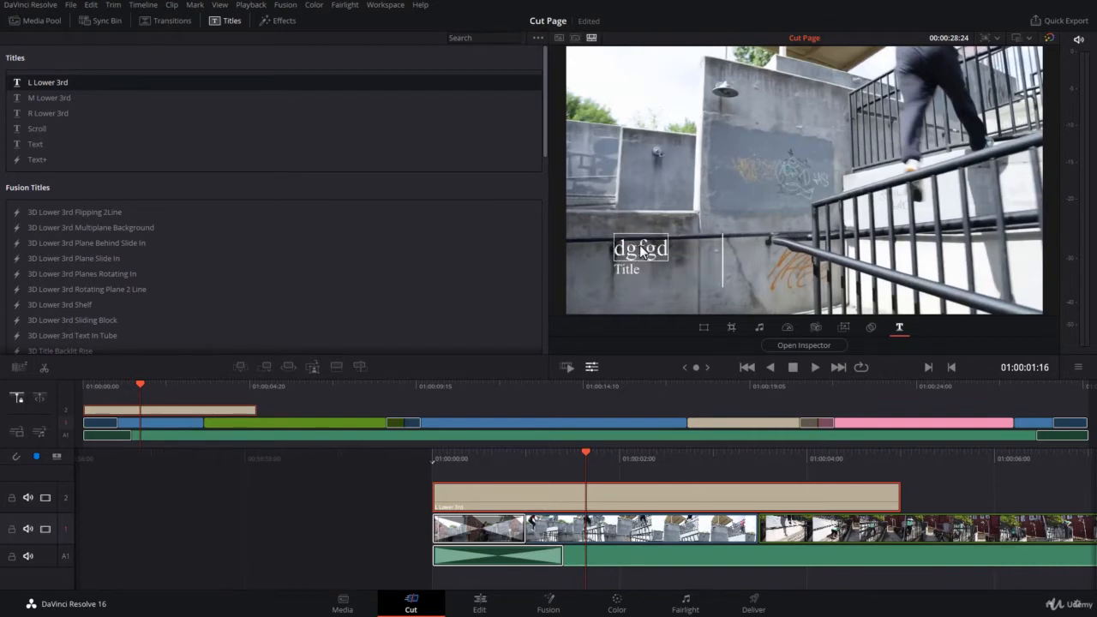
click(774, 471)
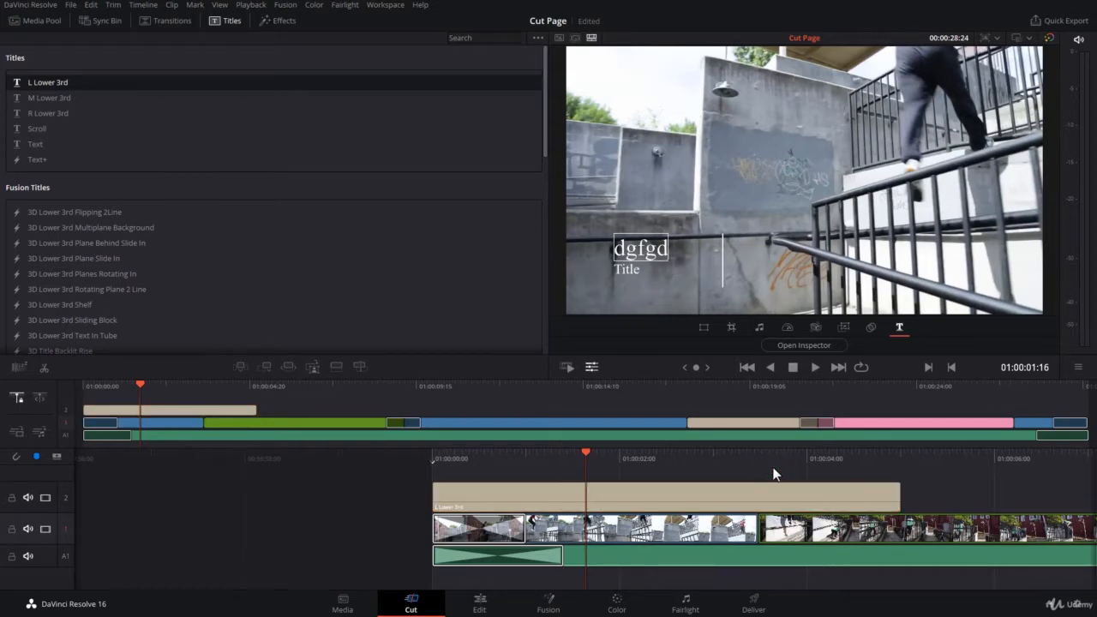
key(ctrl+z)
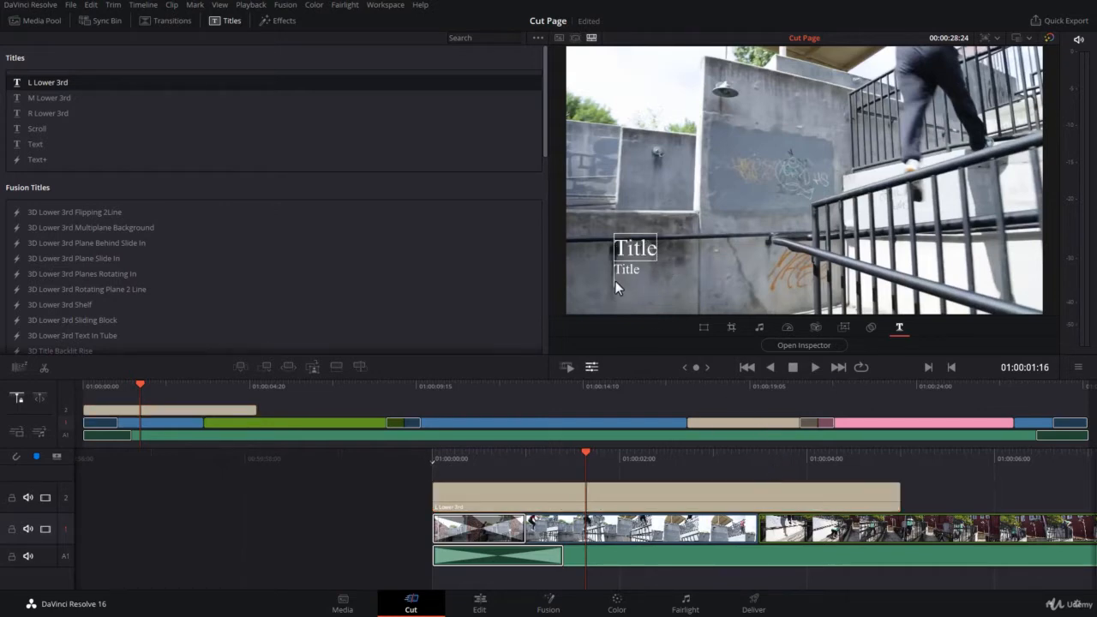
- Open the title's inspector and replace the upper line's text with "Davinci Resolve"
click(786, 347)
drag(454, 125, 408, 105)
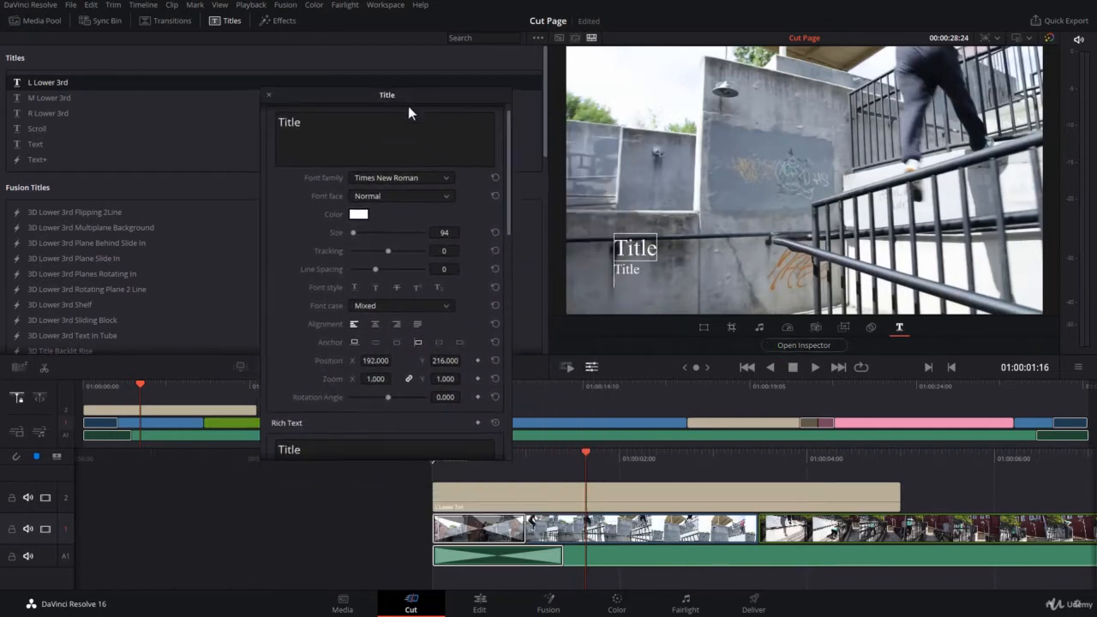
scroll(386, 285, down, 5)
scroll(386, 285, down, 8)
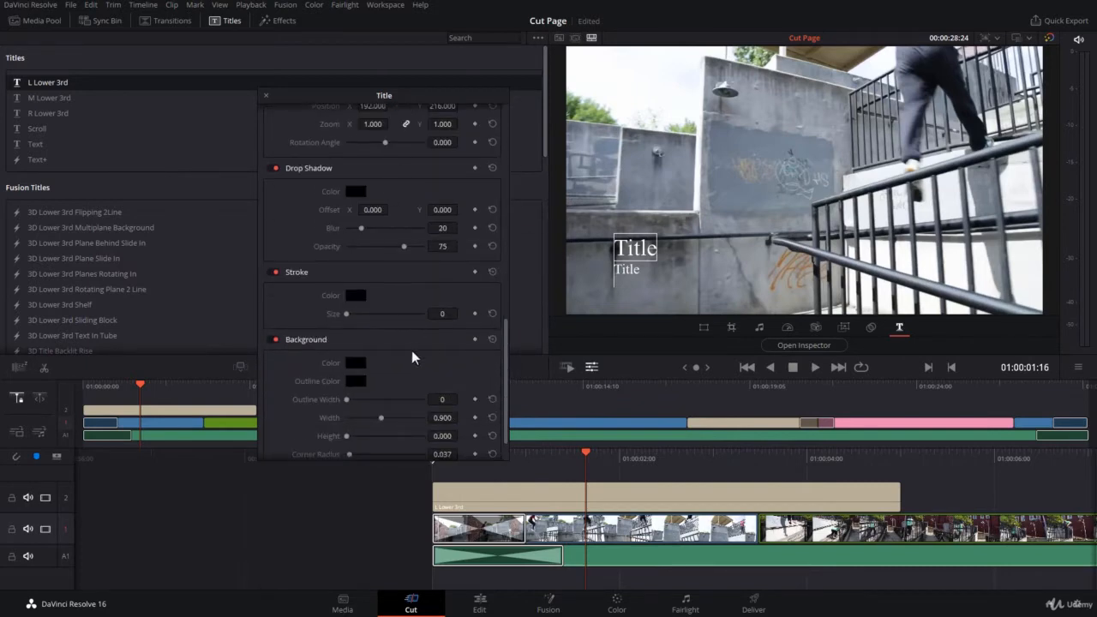
scroll(403, 366, up, 4)
scroll(403, 364, up, 6)
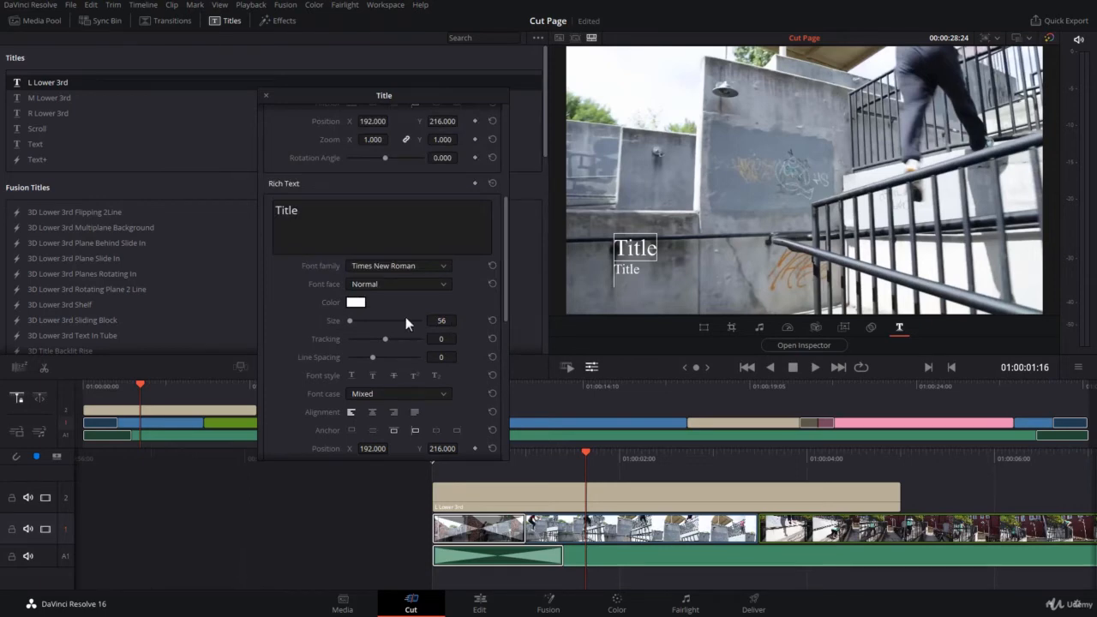
scroll(406, 318, up, 5)
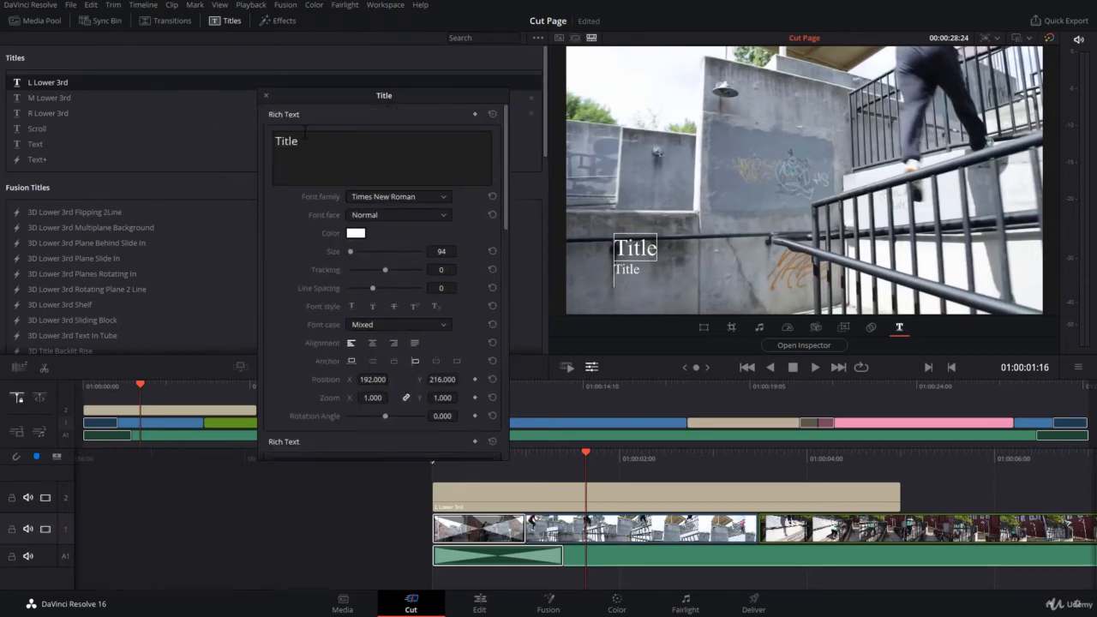
double_click(304, 144)
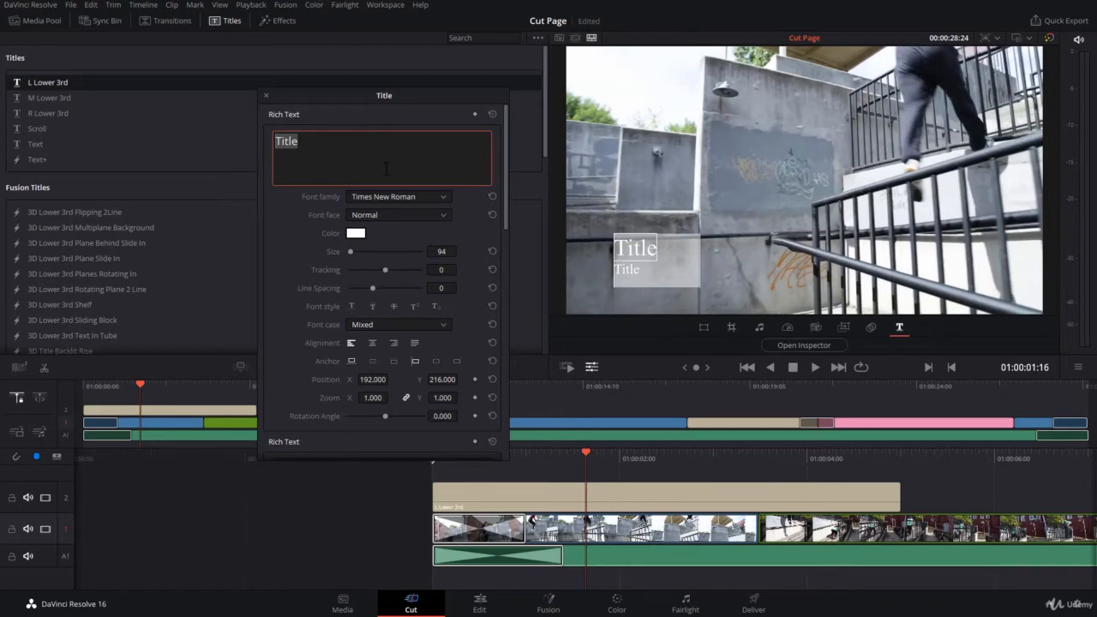
text(Davinci)
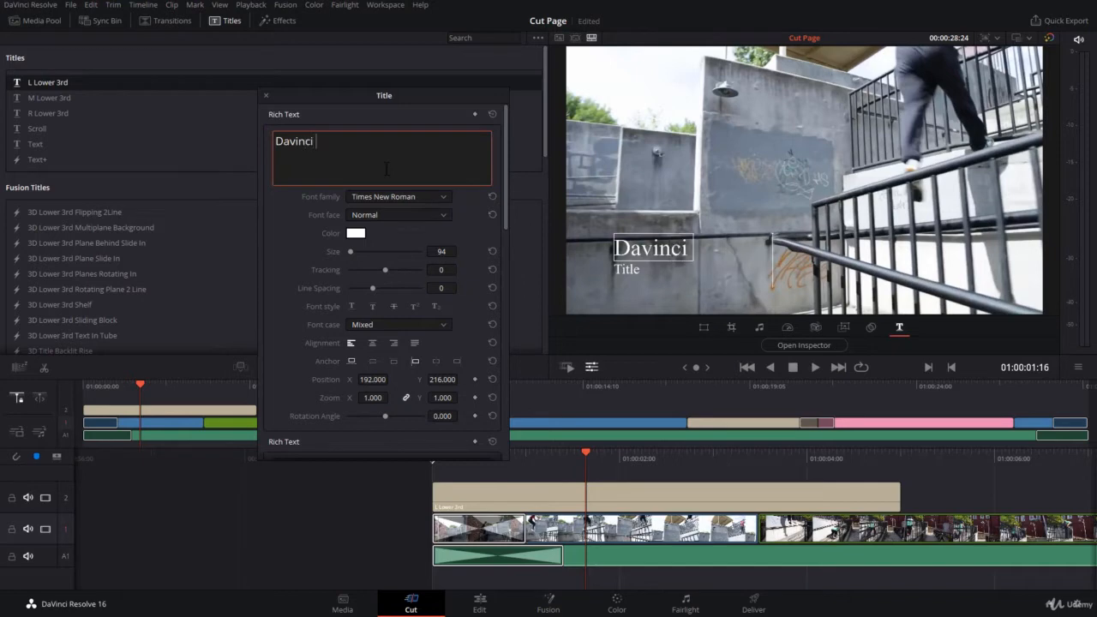
text( Resolve)
- Set the font family of the "Davinci Resolve" line to Roboto Slab
click(420, 197)
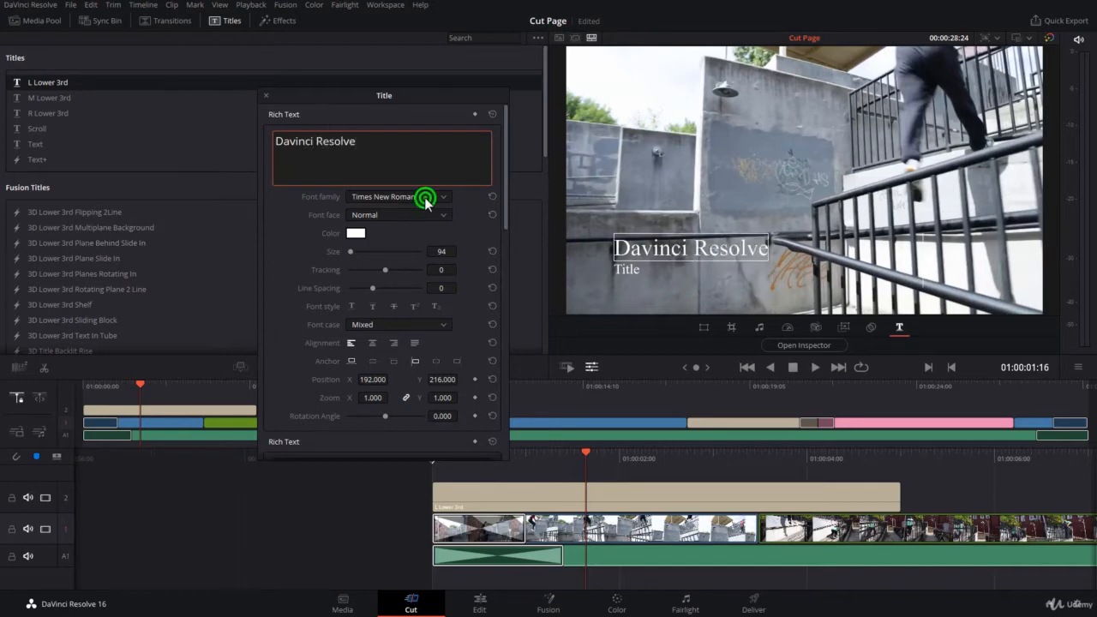
scroll(383, 311, up, 10)
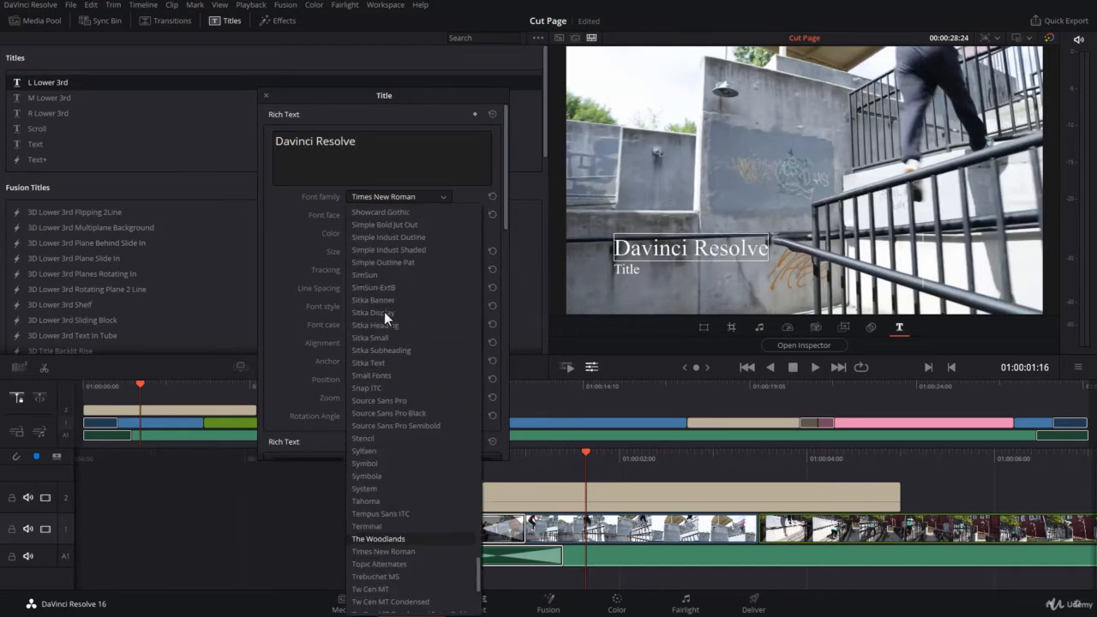
scroll(383, 311, up, 3)
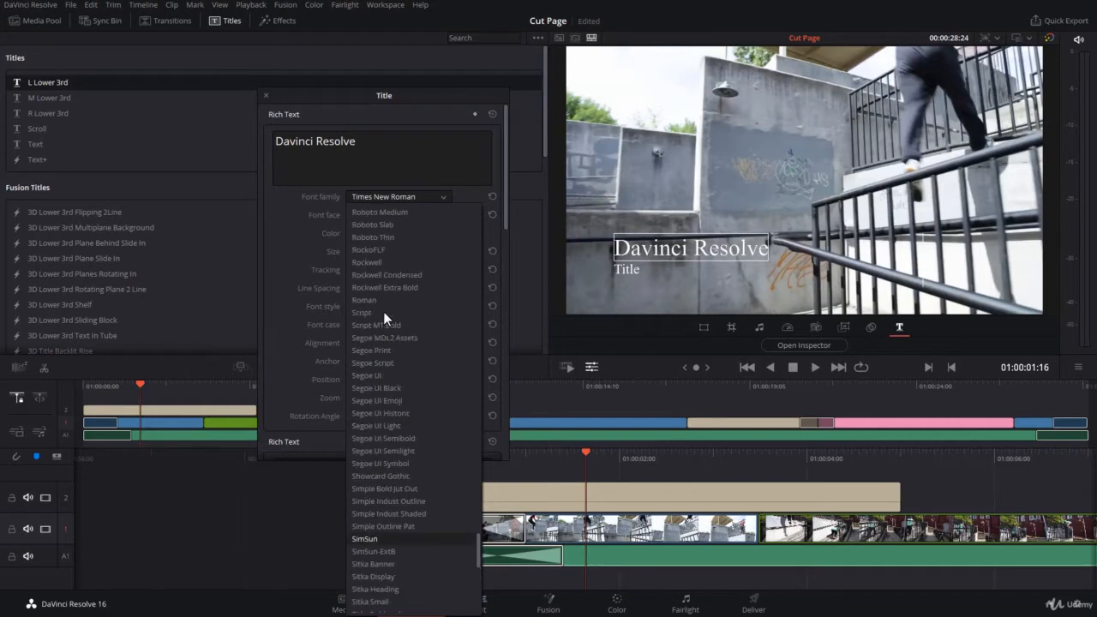
click(396, 224)
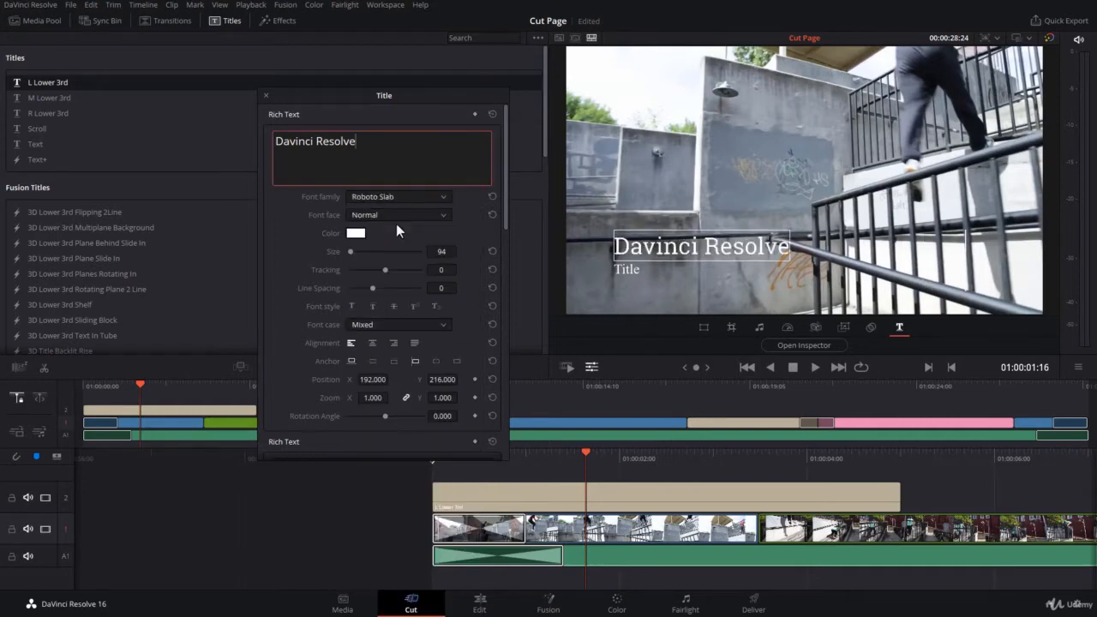
- Try the Italic font face on the "Davinci Resolve" line and set it back to Normal
click(384, 220)
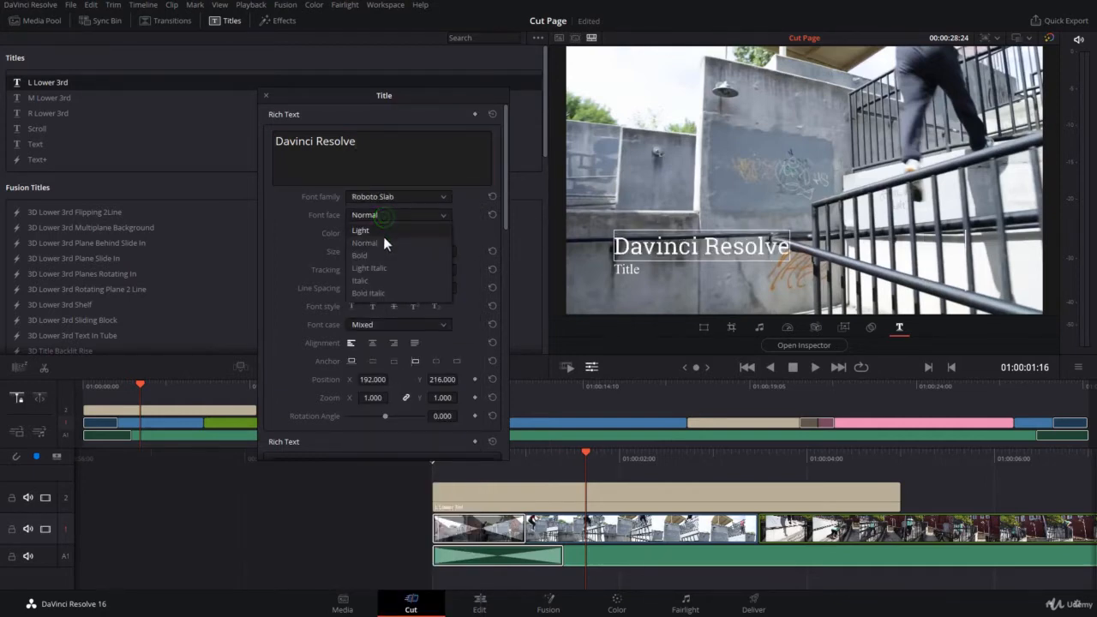
click(363, 280)
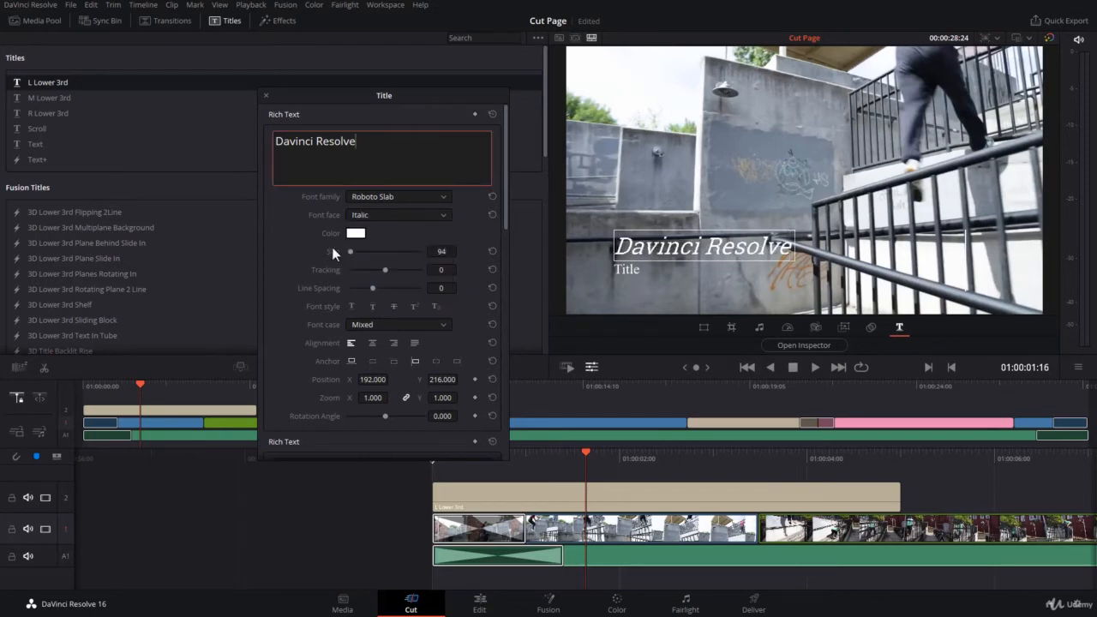
click(378, 215)
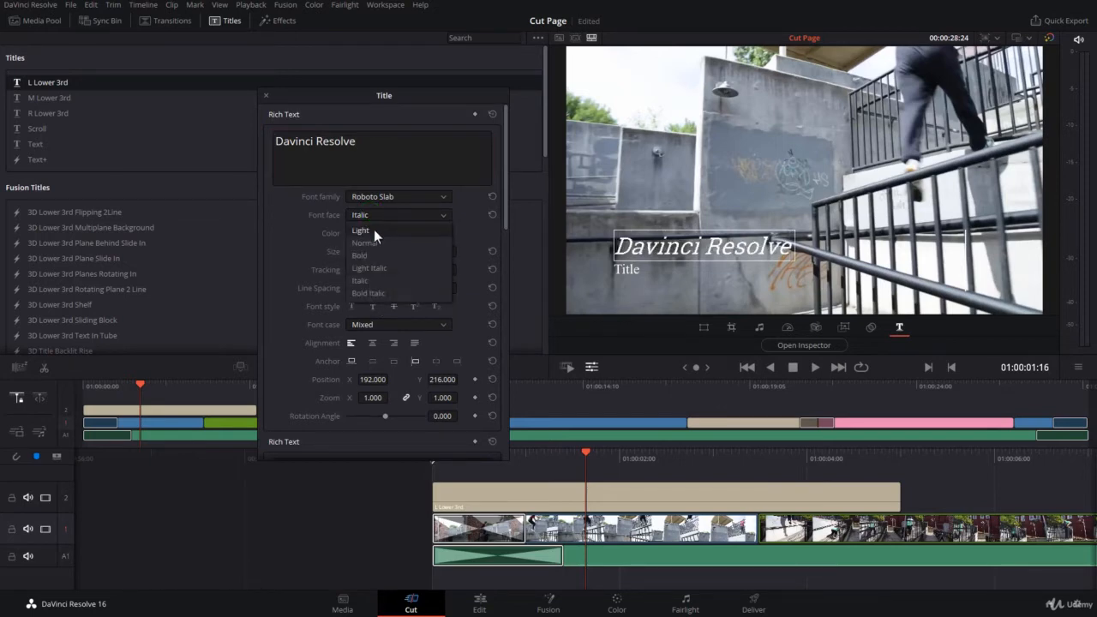
click(368, 244)
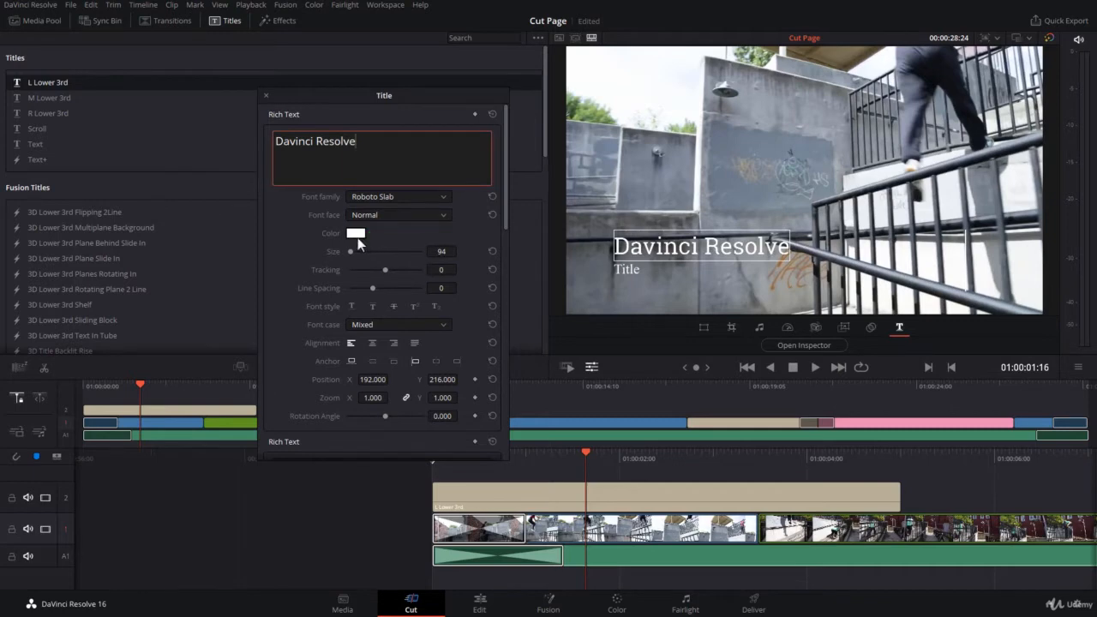
- Set the "Davinci Resolve" line's size to 128 by resetting it, and try a tracking of 1 before resetting that too
drag(351, 251, 384, 253)
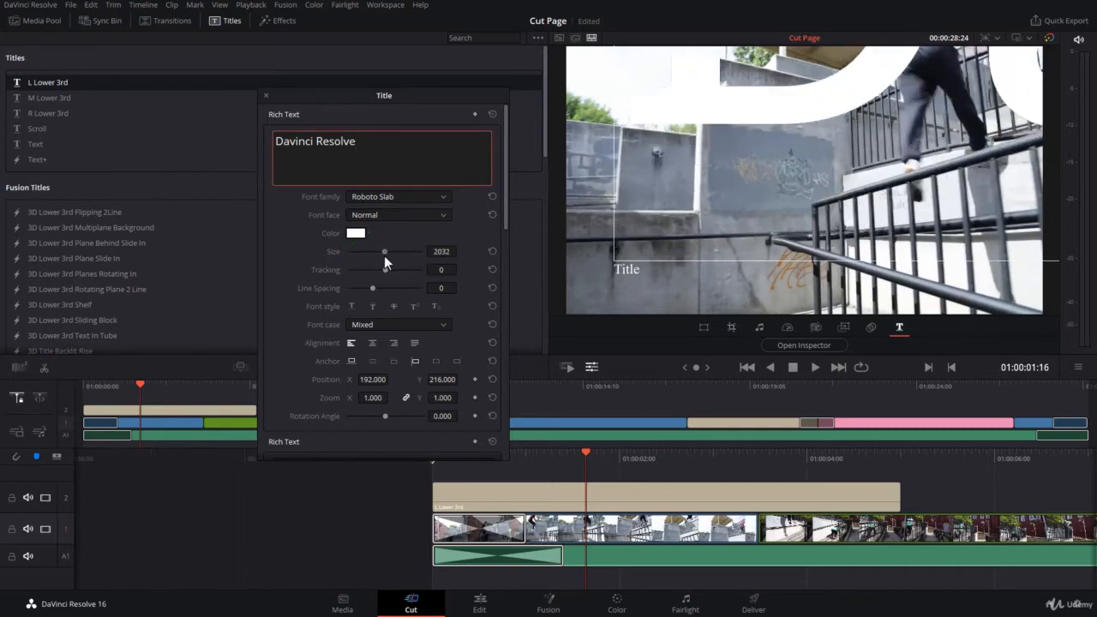
click(491, 252)
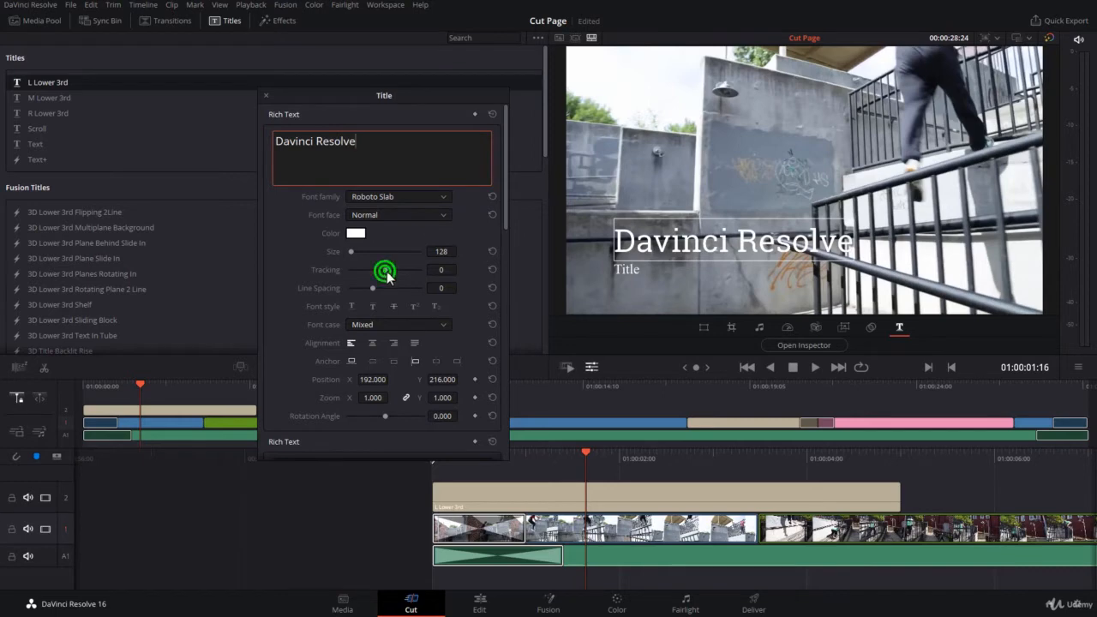
mouse_move(387, 272)
mouse_down()
mouse_move(403, 276)
mouse_move(390, 276)
mouse_up()
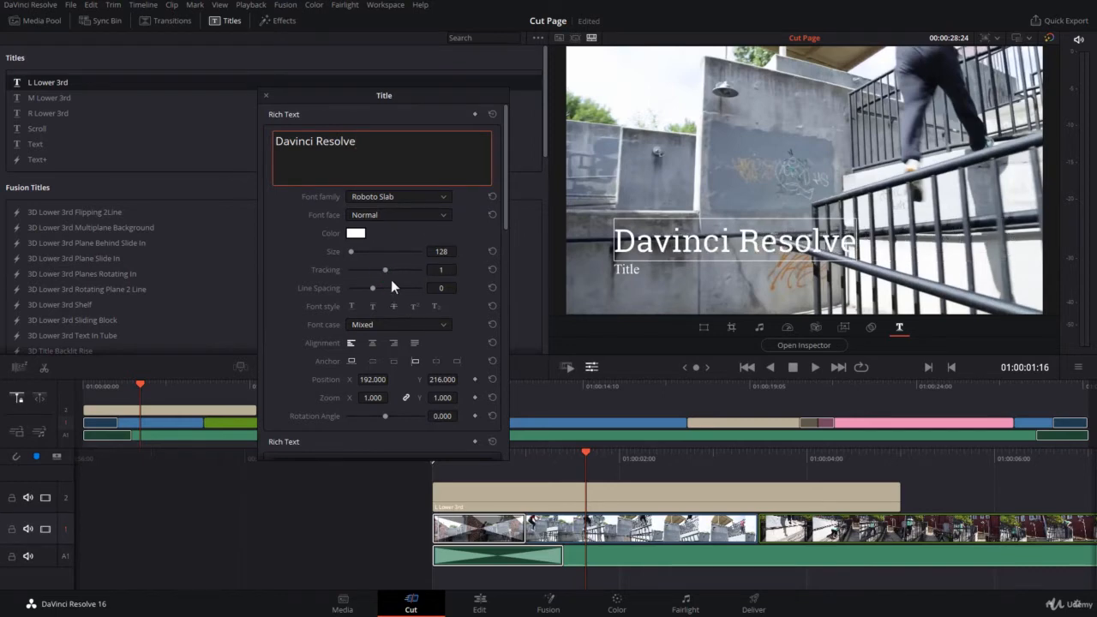
click(492, 270)
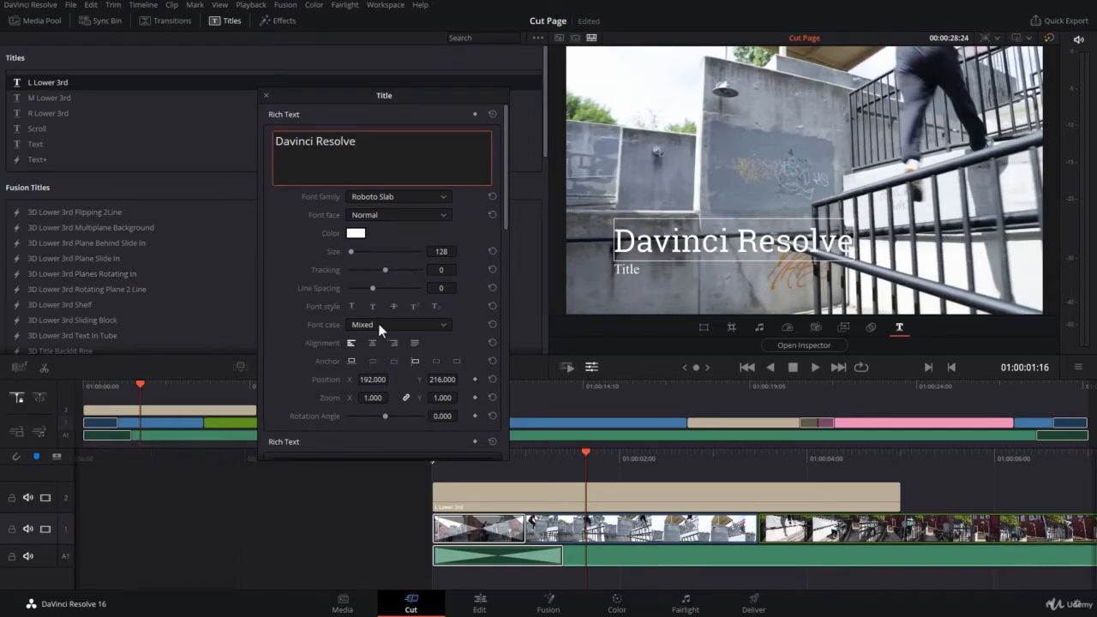
- Set the X position of the "Davinci Resolve" line to 220
click(391, 380)
mouse_move(373, 380)
mouse_down()
mouse_move(392, 379)
mouse_move(375, 380)
mouse_move(375, 392)
mouse_up()
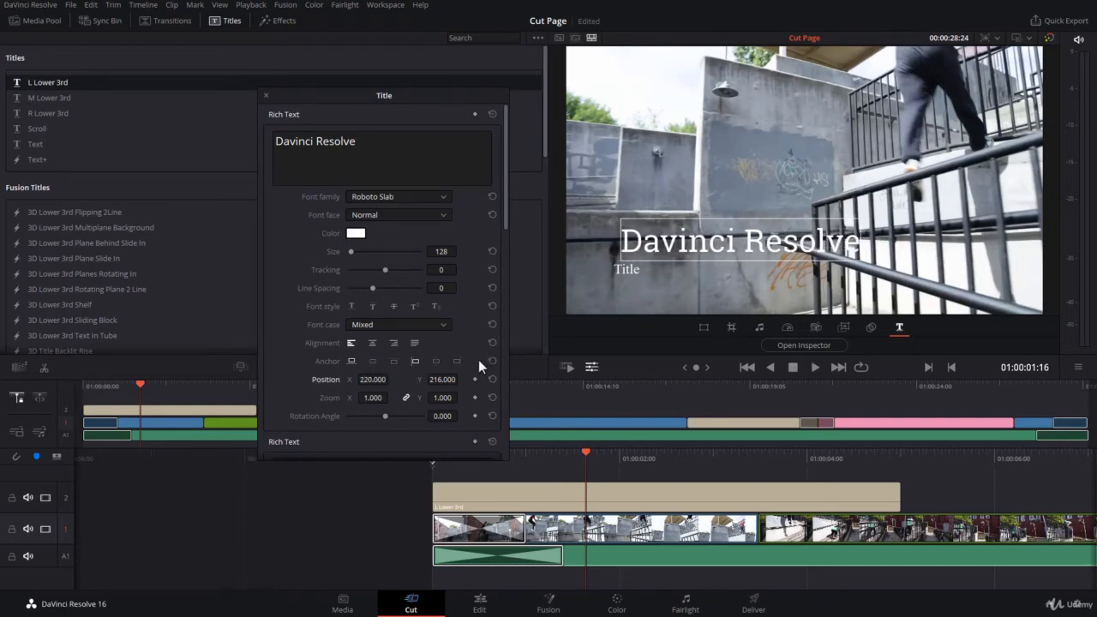
- Reset the position of the "Davinci Resolve" line to its default
click(492, 379)
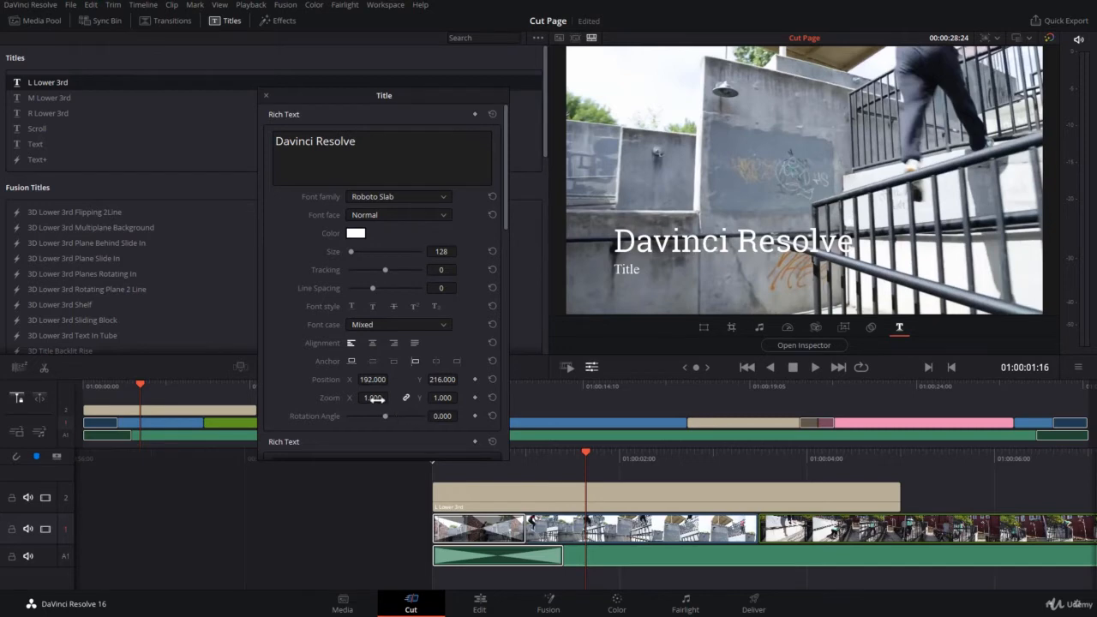
- Try a zoom of 1.650 and the horizontal center anchor on the "Davinci Resolve" line, and restore the left anchor and default zoom
drag(374, 398, 415, 413)
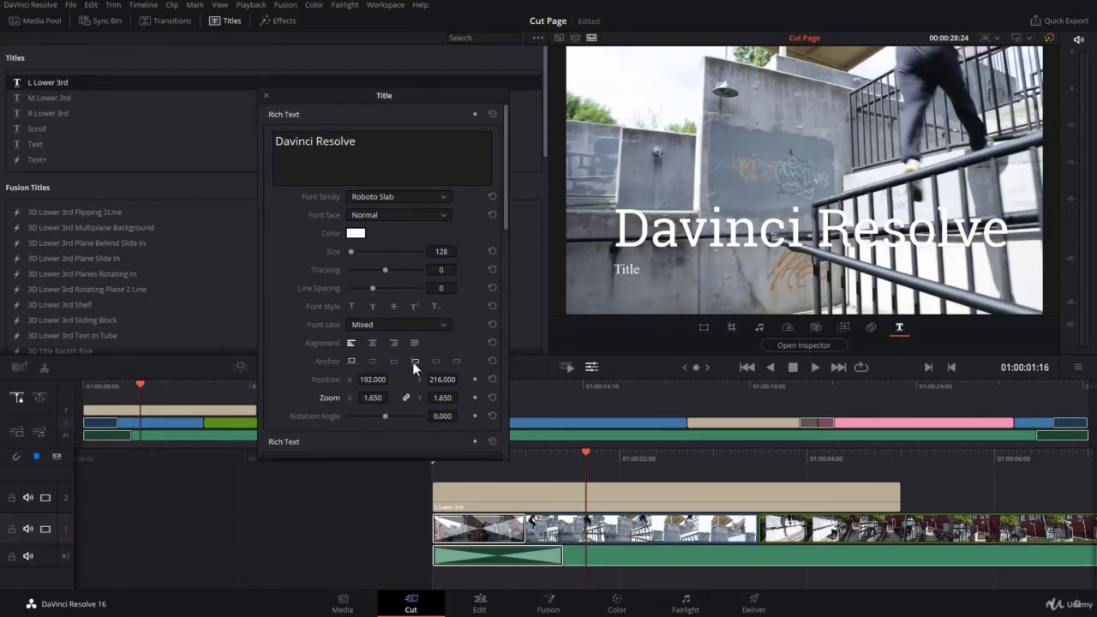
click(437, 362)
click(379, 381)
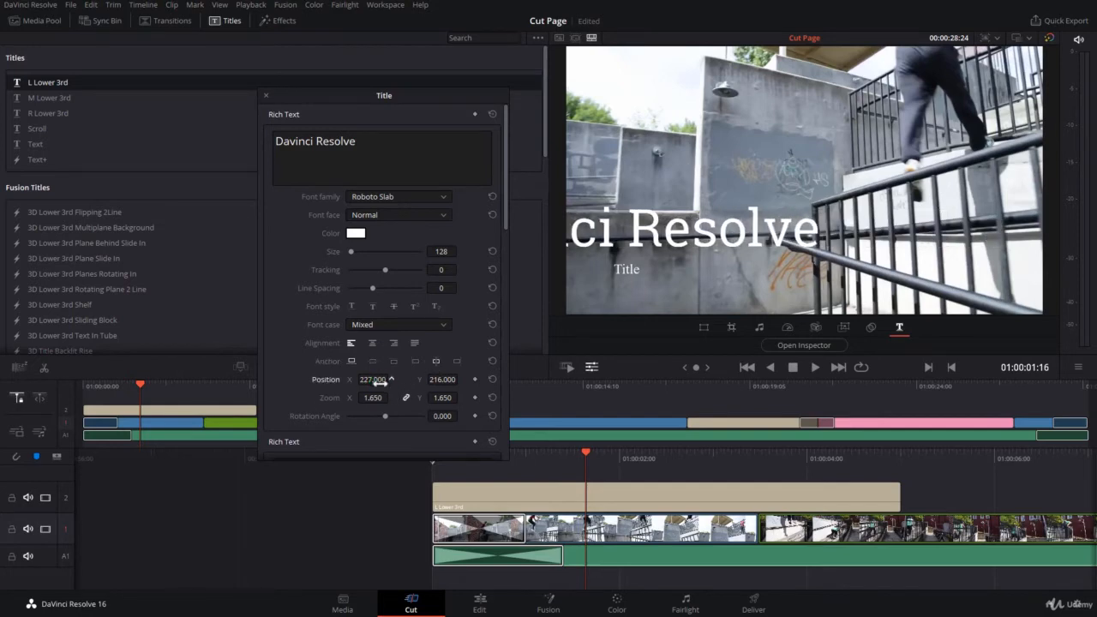
drag(378, 399, 301, 404)
key(ctrl+z)
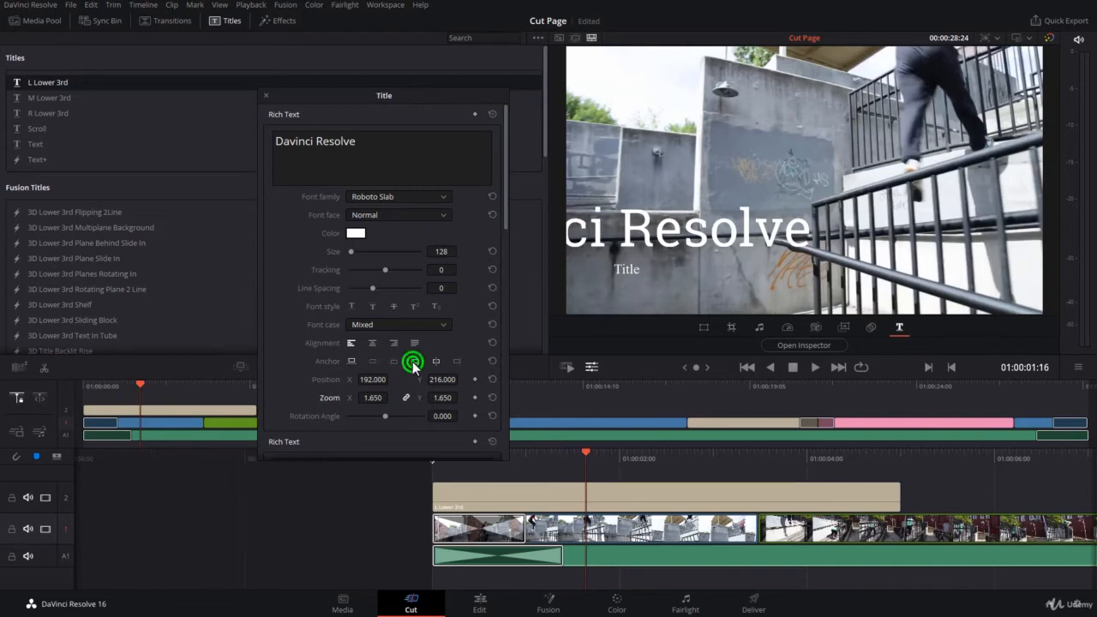
click(414, 361)
click(492, 398)
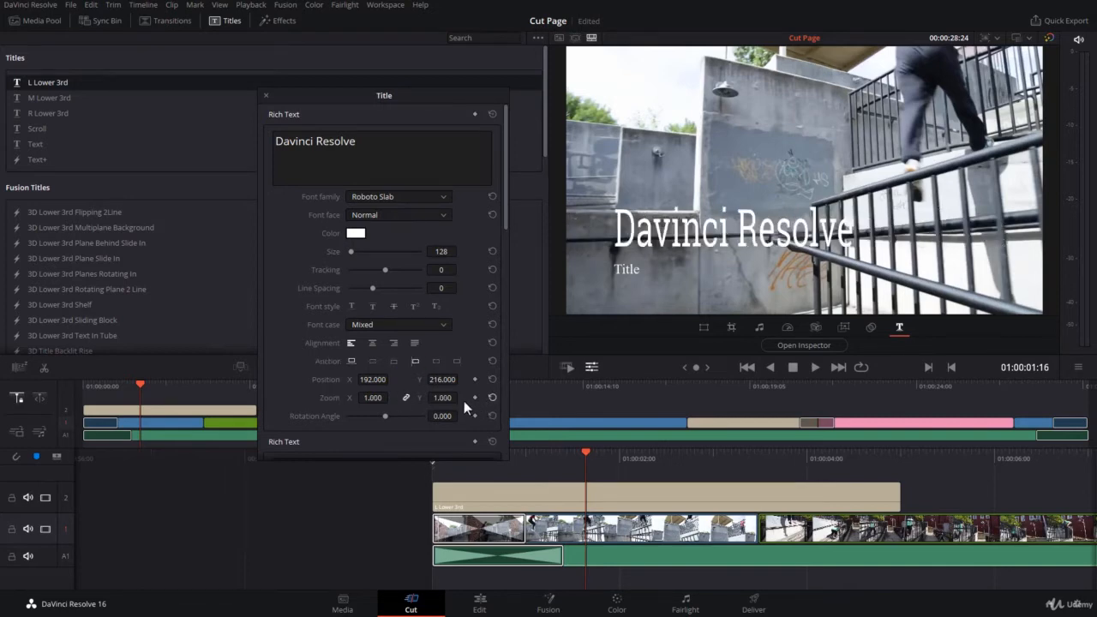
- Replace the "Title" text of the second title line with "Video Editing"
scroll(316, 350, down, 5)
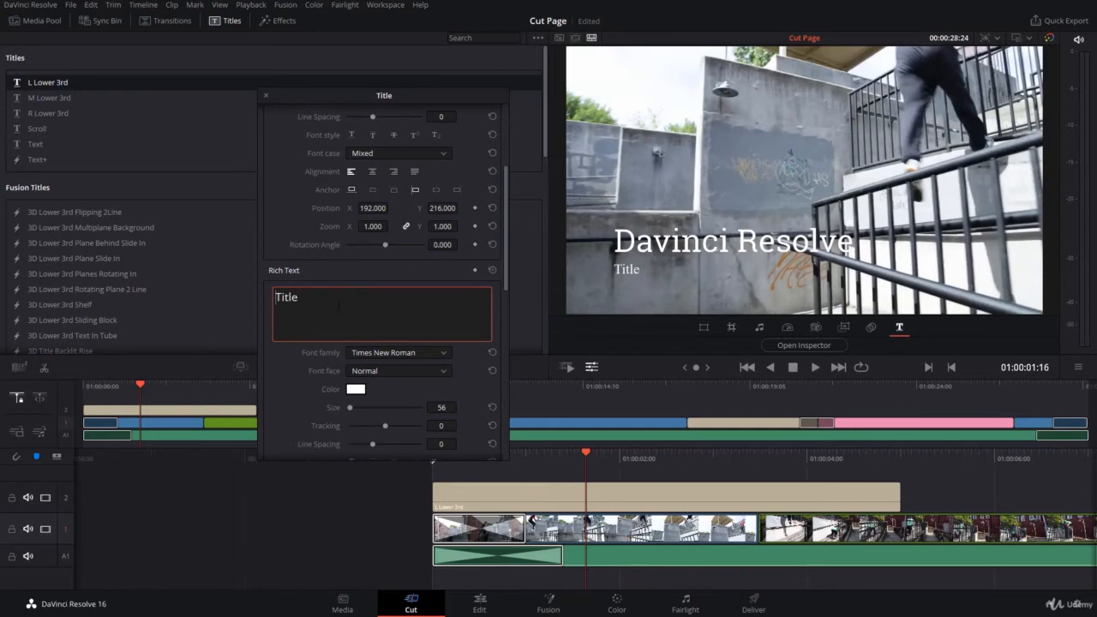
double_click(332, 294)
click(333, 294)
double_click(284, 302)
text(Video Editing)
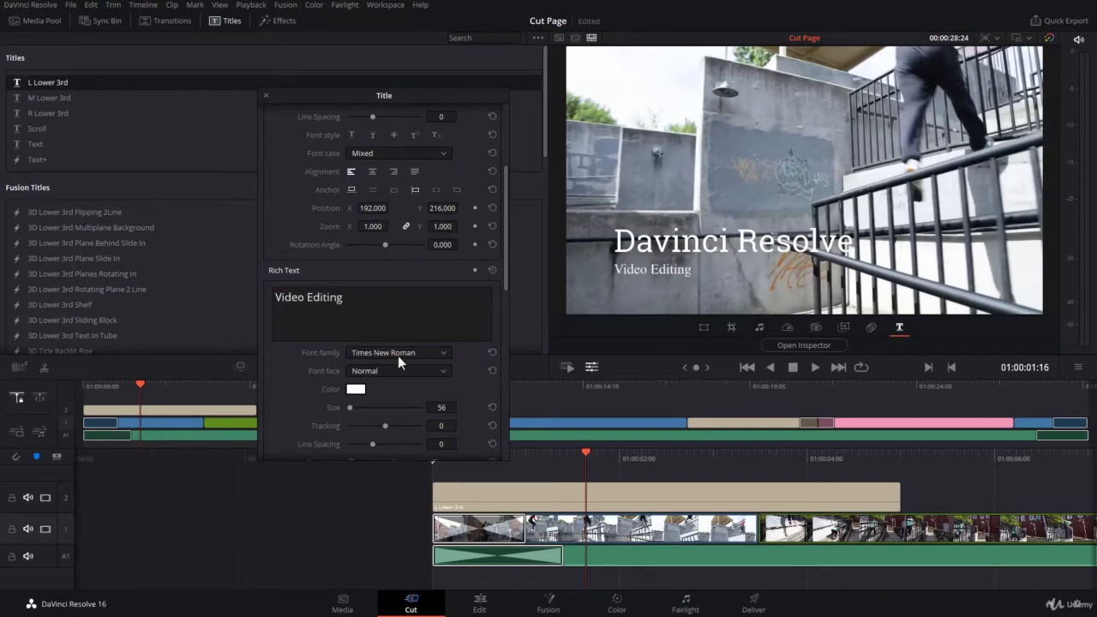
- Set the "Video Editing" line's font family to Verdana and its font face to Bold
click(398, 352)
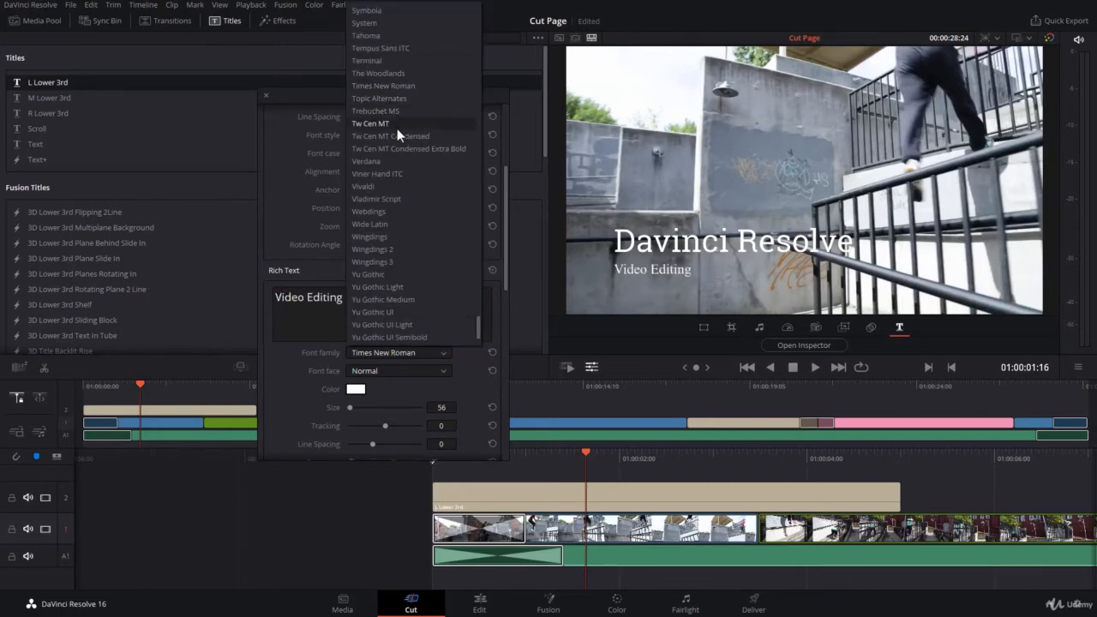
click(383, 161)
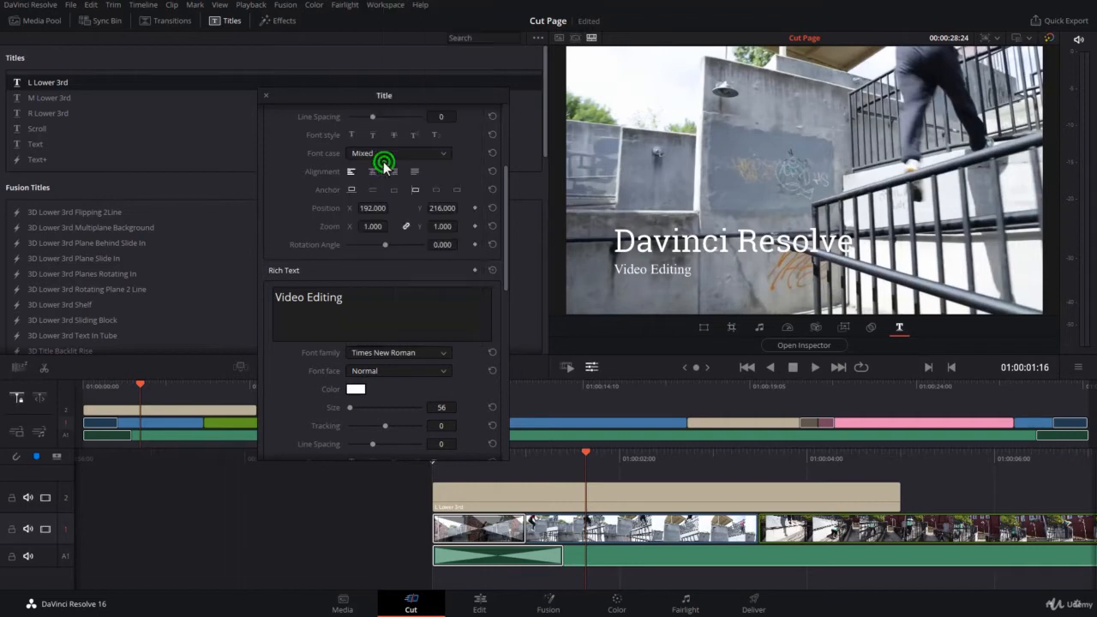
click(381, 370)
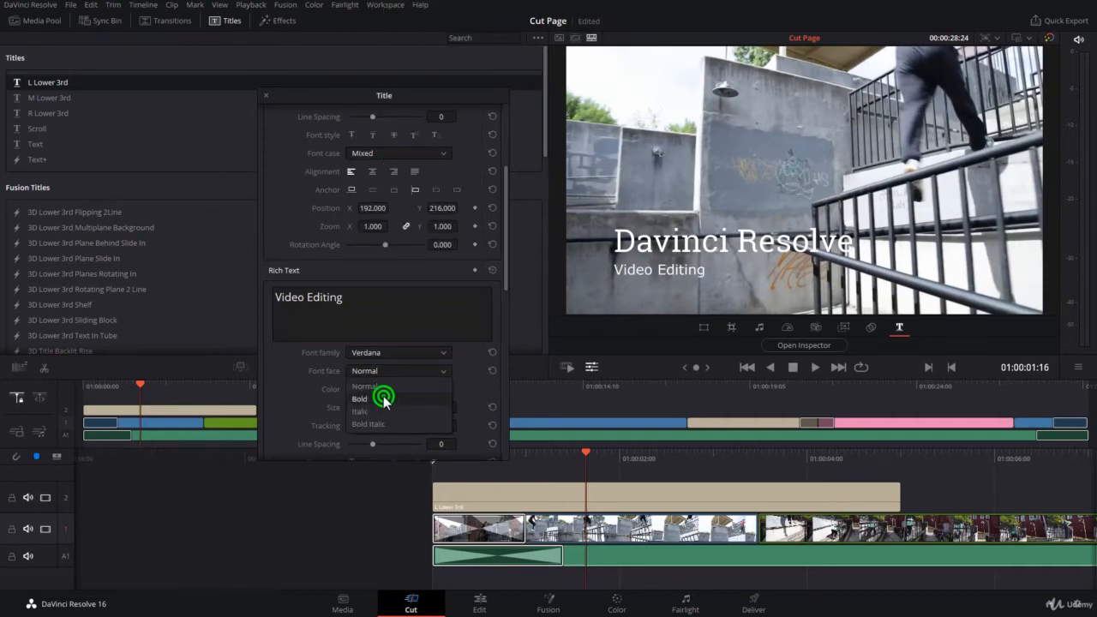
click(383, 398)
- Set the font case of the "Video Editing" line to All Caps
scroll(386, 401, down, 2)
scroll(377, 377, down, 1)
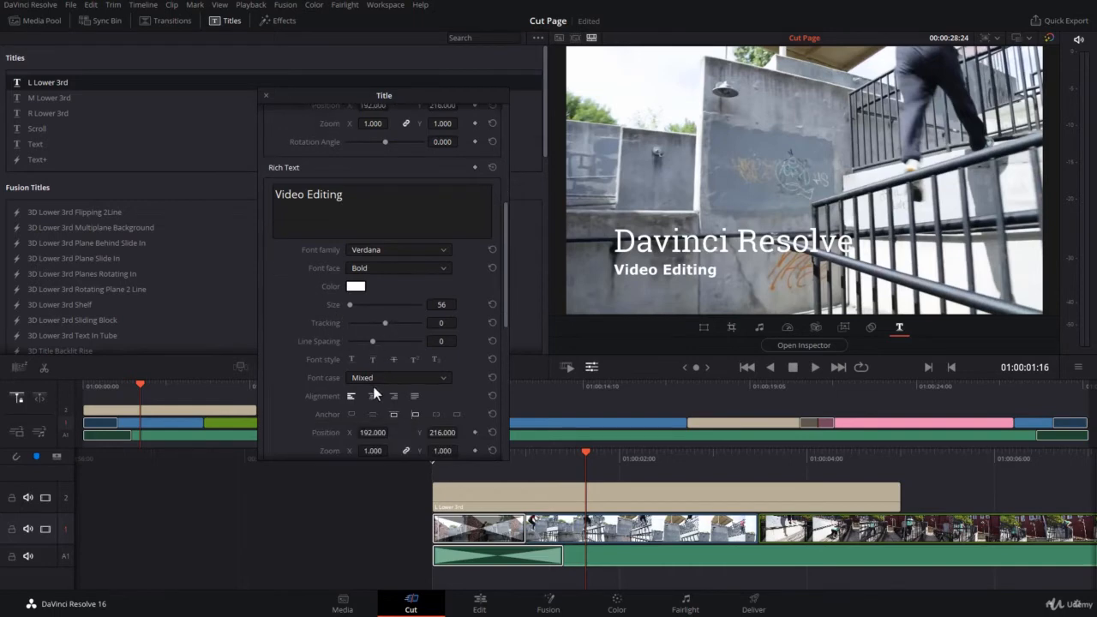
click(367, 378)
click(370, 403)
- Set the title's drop shadow offset to X 6 and Y -6, keeping the shadow color black
scroll(367, 374, down, 4)
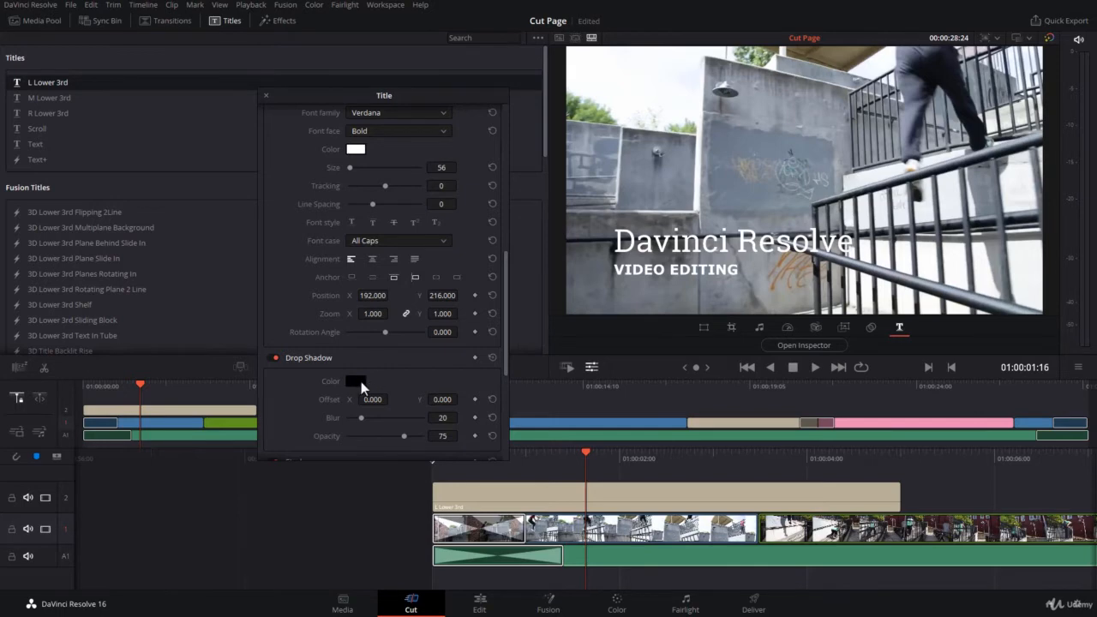
click(361, 381)
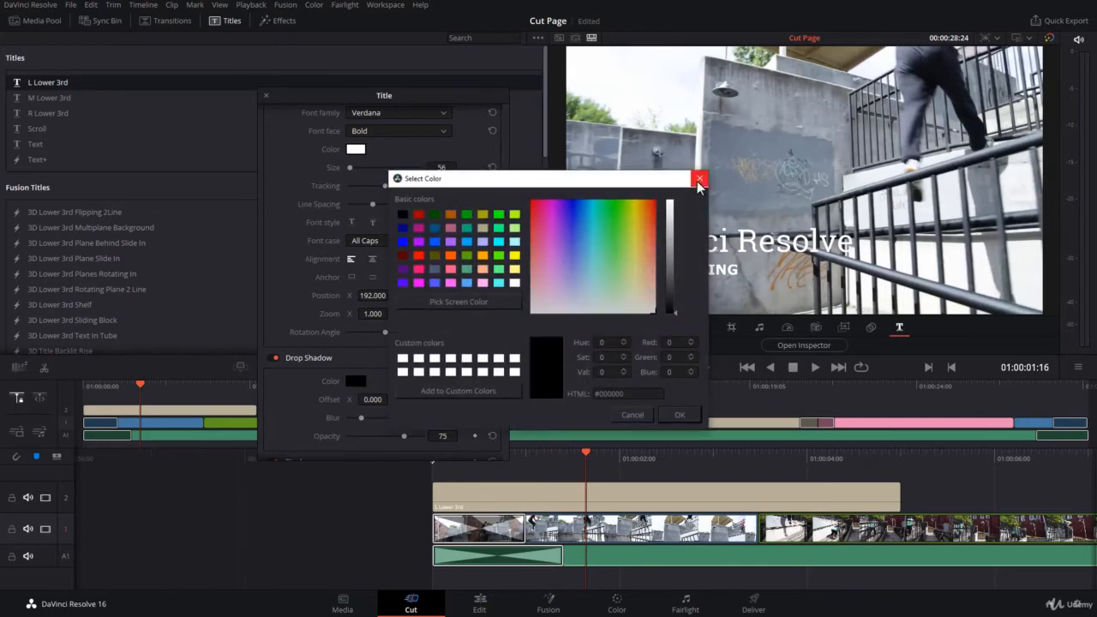
click(699, 182)
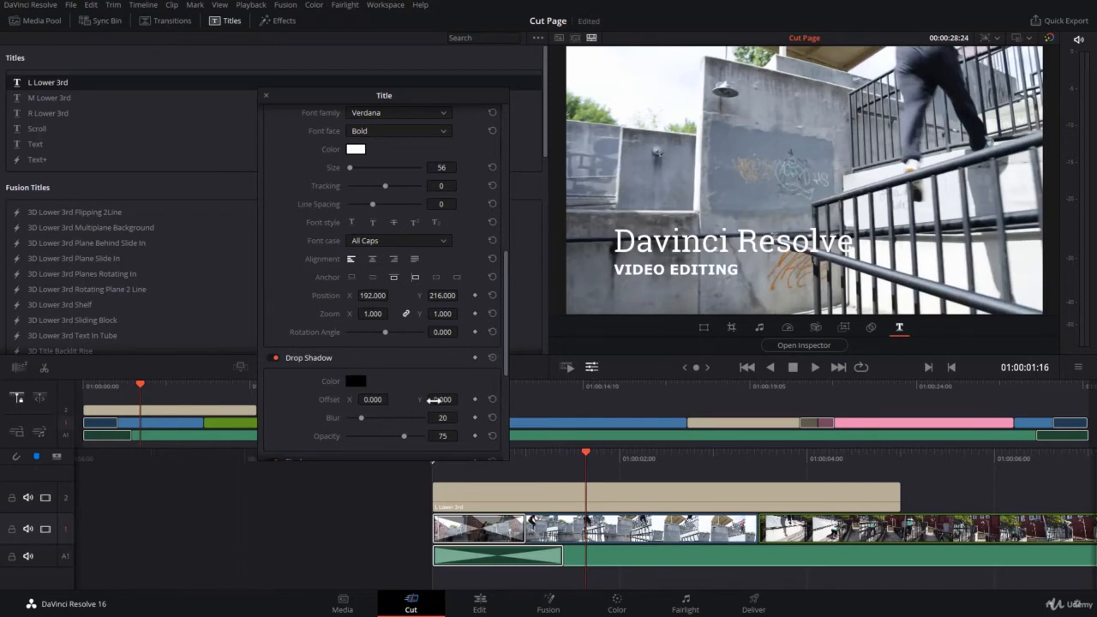
drag(436, 400, 379, 399)
double_click(379, 398)
text(6)
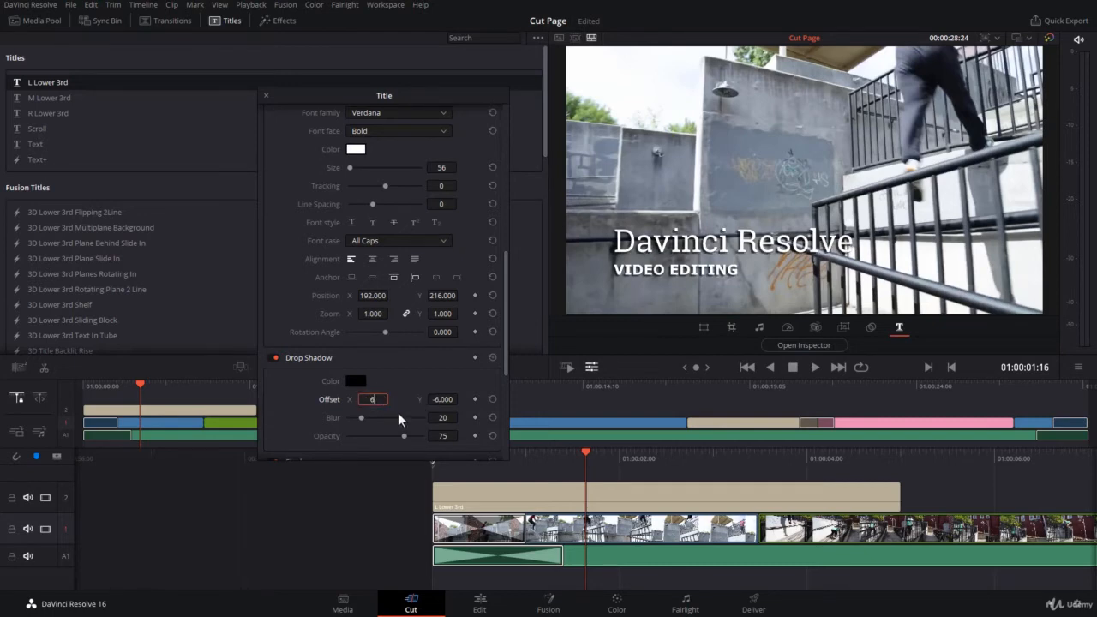
click(400, 402)
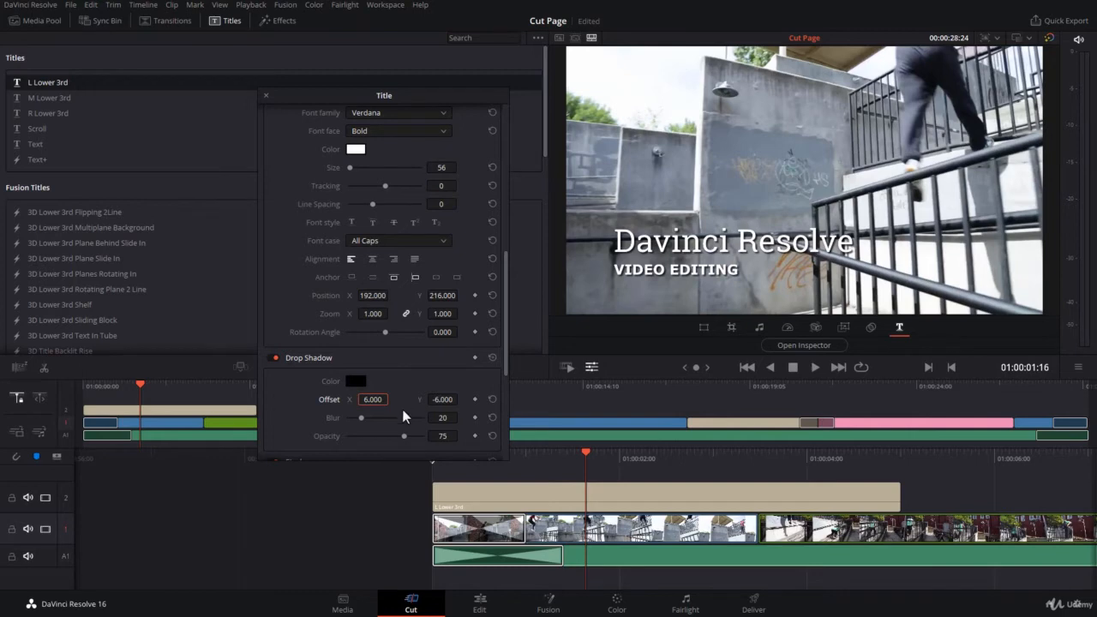
- Try a drop shadow blur of 30 on the title and reset the blur
scroll(403, 417, down, 1)
mouse_move(362, 384)
mouse_down()
mouse_move(384, 383)
mouse_move(356, 384)
mouse_up()
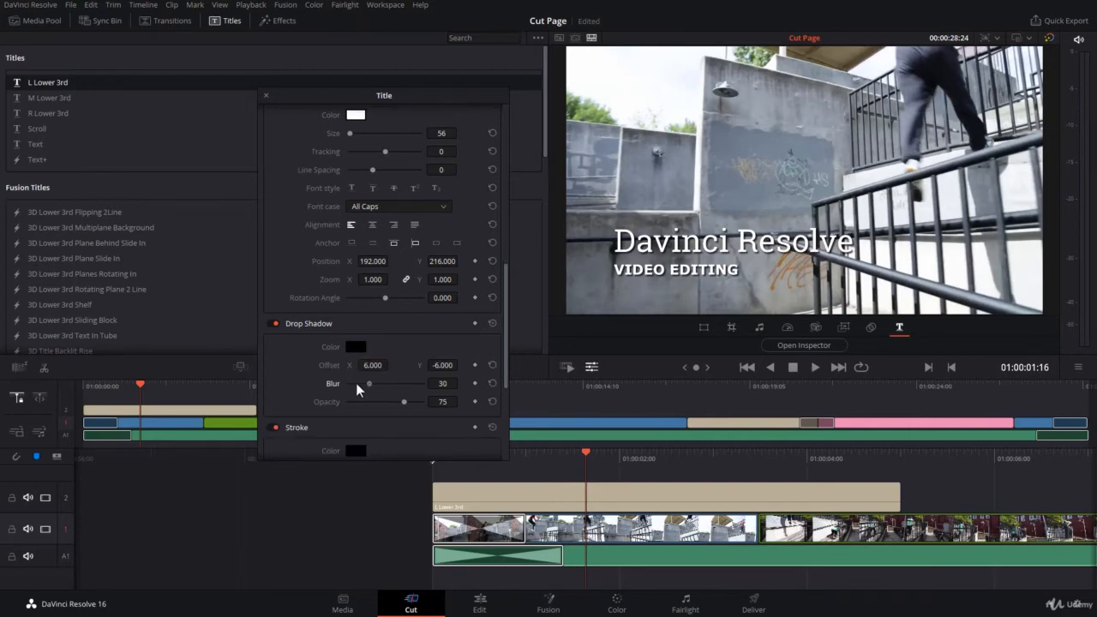
click(491, 384)
- Try a background height of 0.270 behind the title and disable the title's background
scroll(374, 387, down, 5)
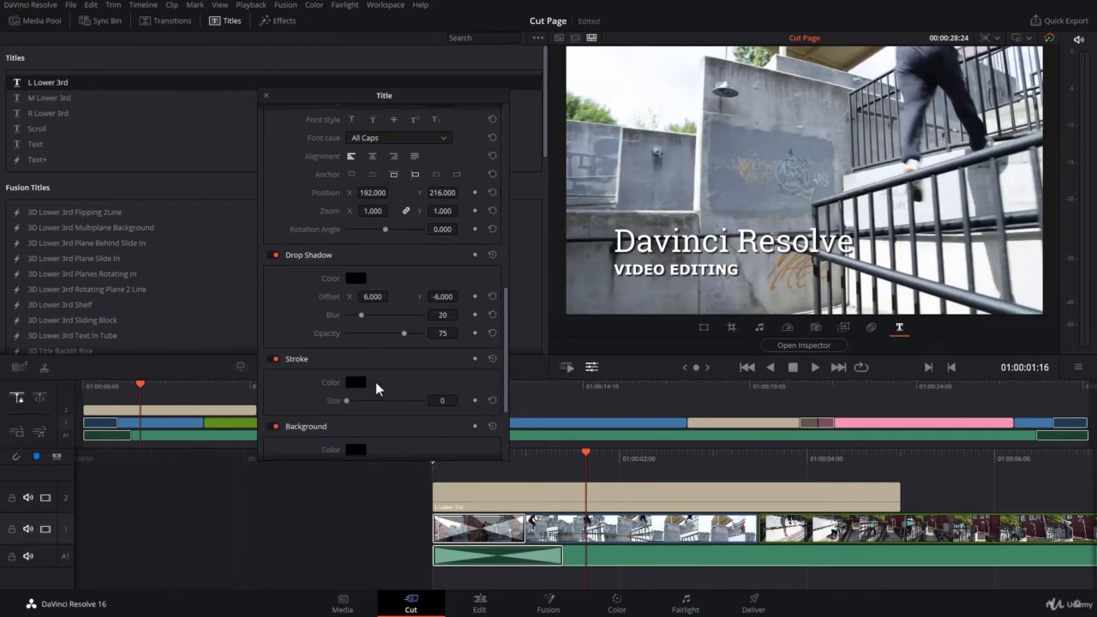
scroll(347, 265, down, 1)
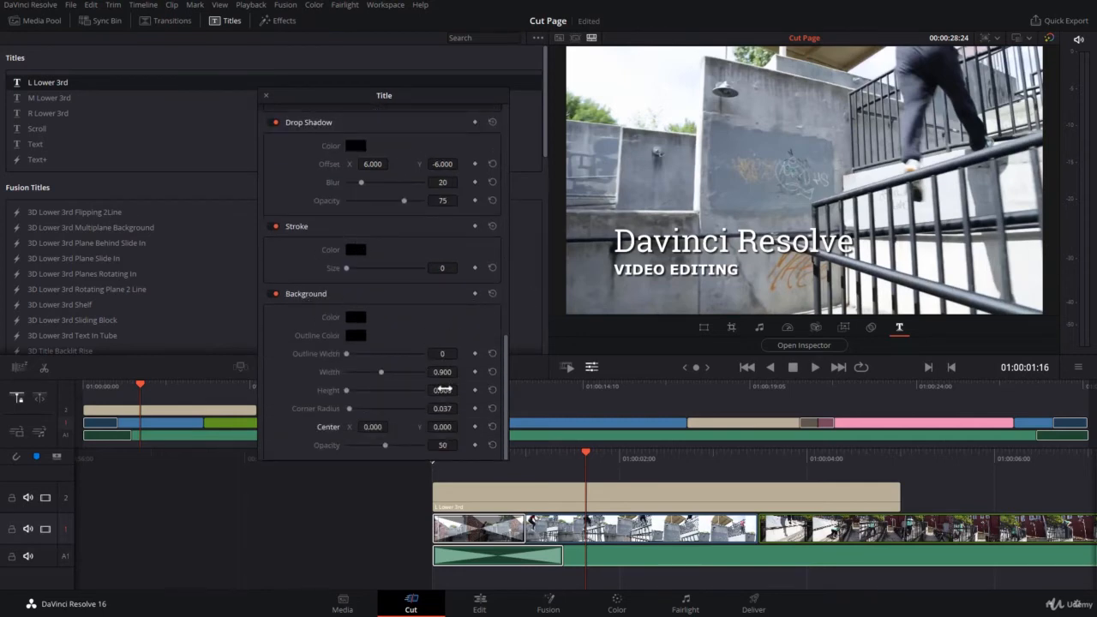
drag(442, 389, 470, 390)
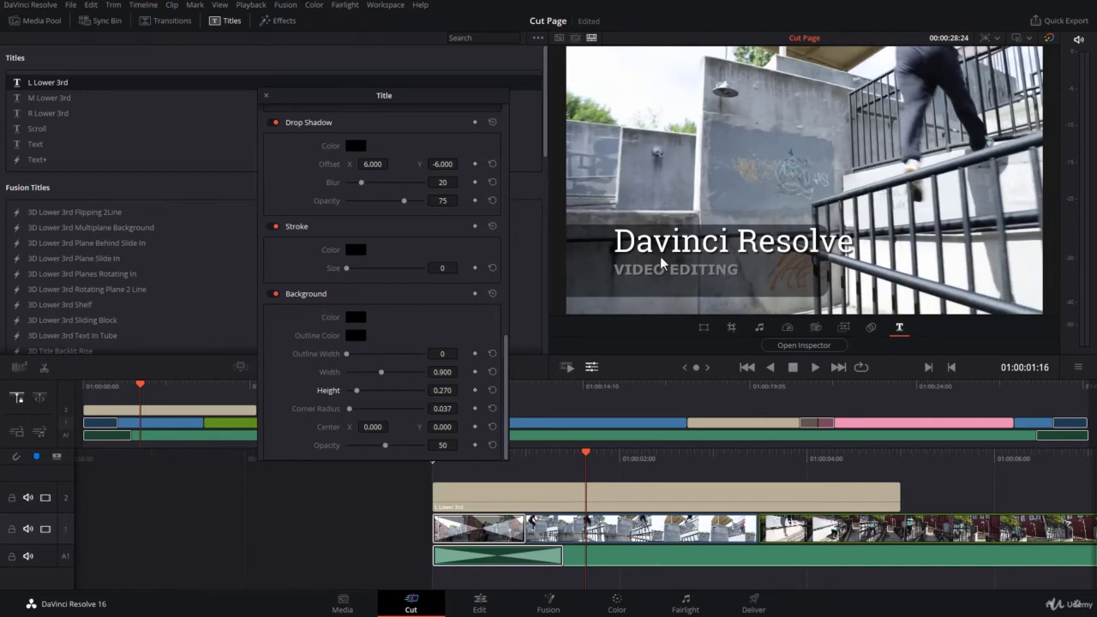
click(275, 294)
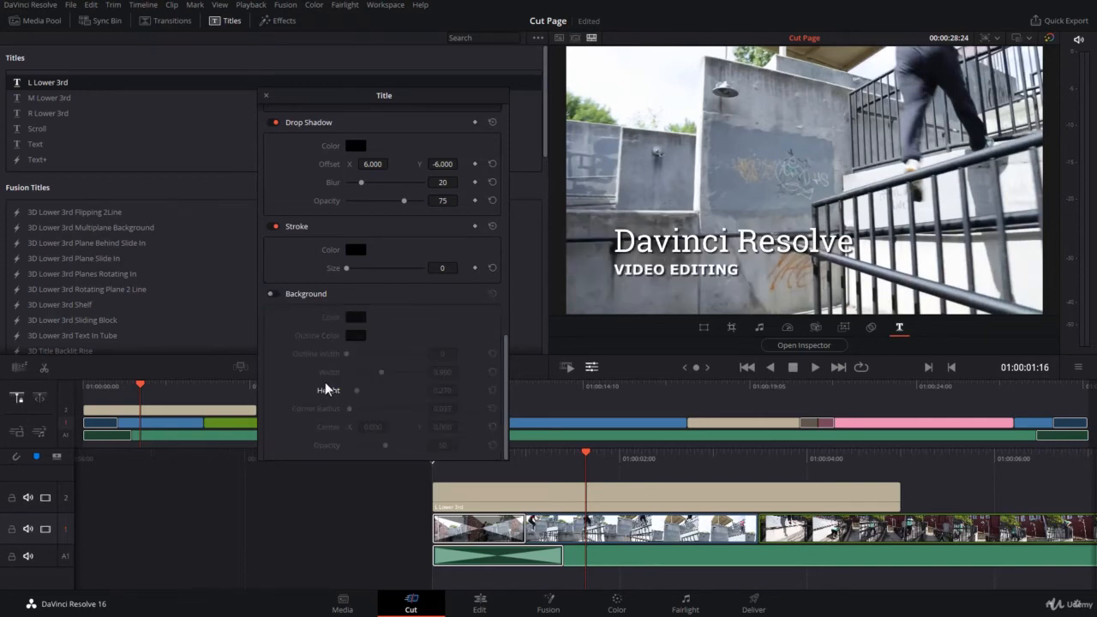
- Close the title settings and play the opening of the timeline to preview the title over the video
scroll(326, 390, up, 10)
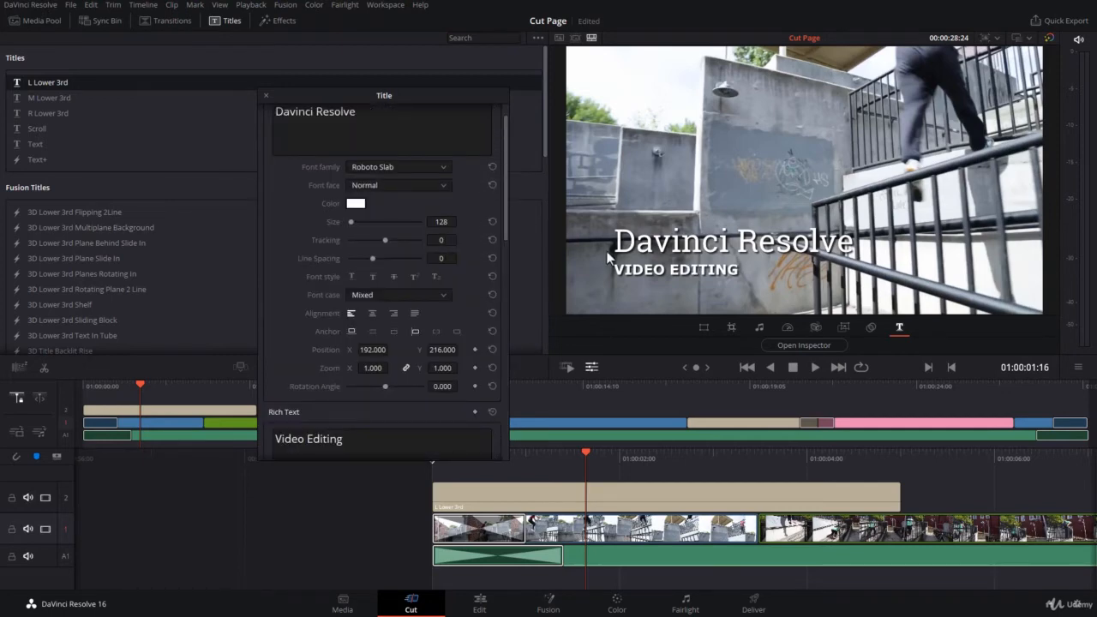
click(266, 95)
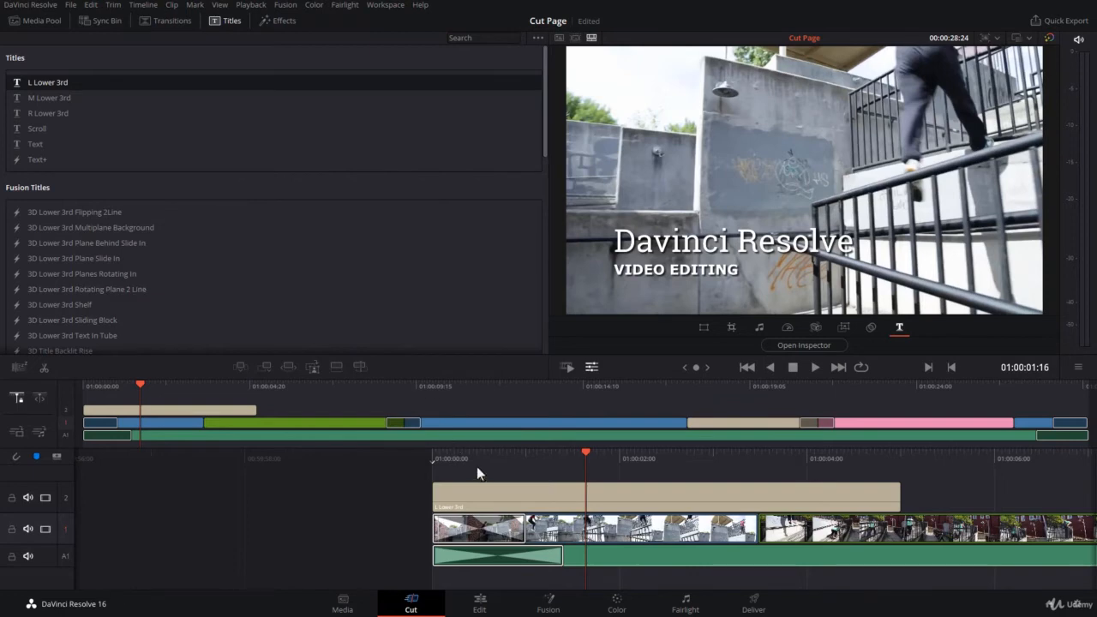
drag(584, 452, 754, 480)
key(space)
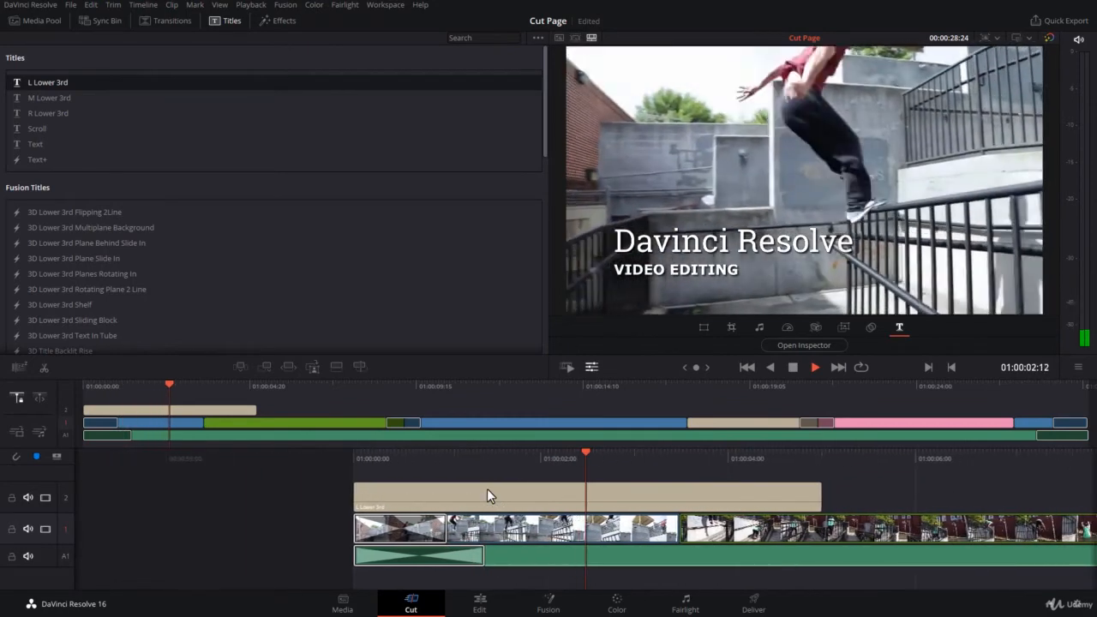
key(space)
- Add a Cross Dissolve video transition to the start of the L Lower 3rd title clip
click(165, 20)
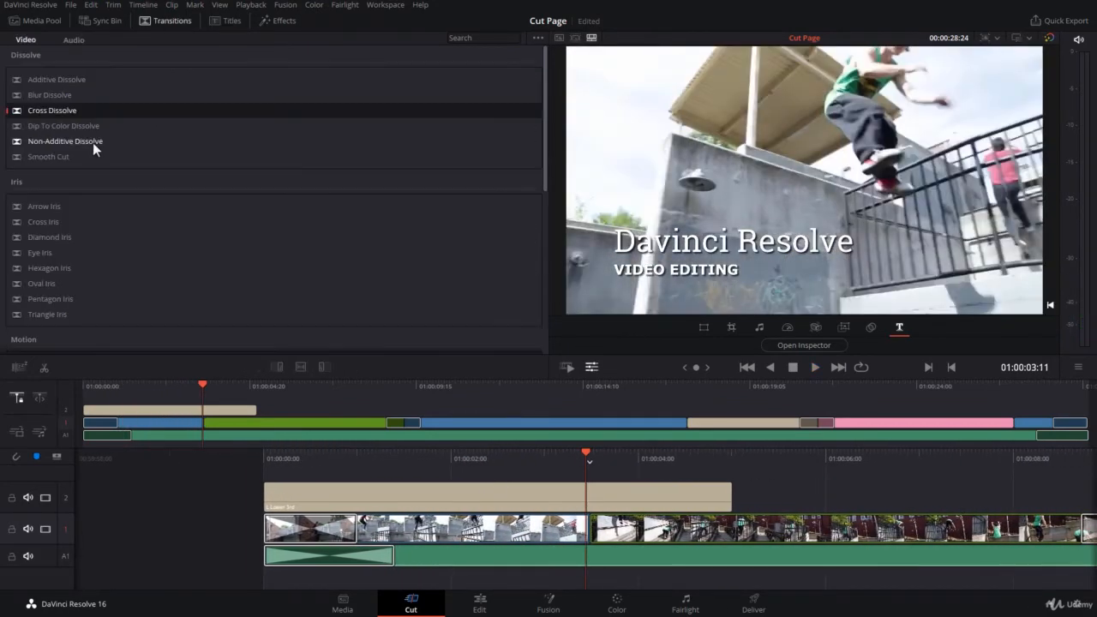
drag(446, 463, 845, 485)
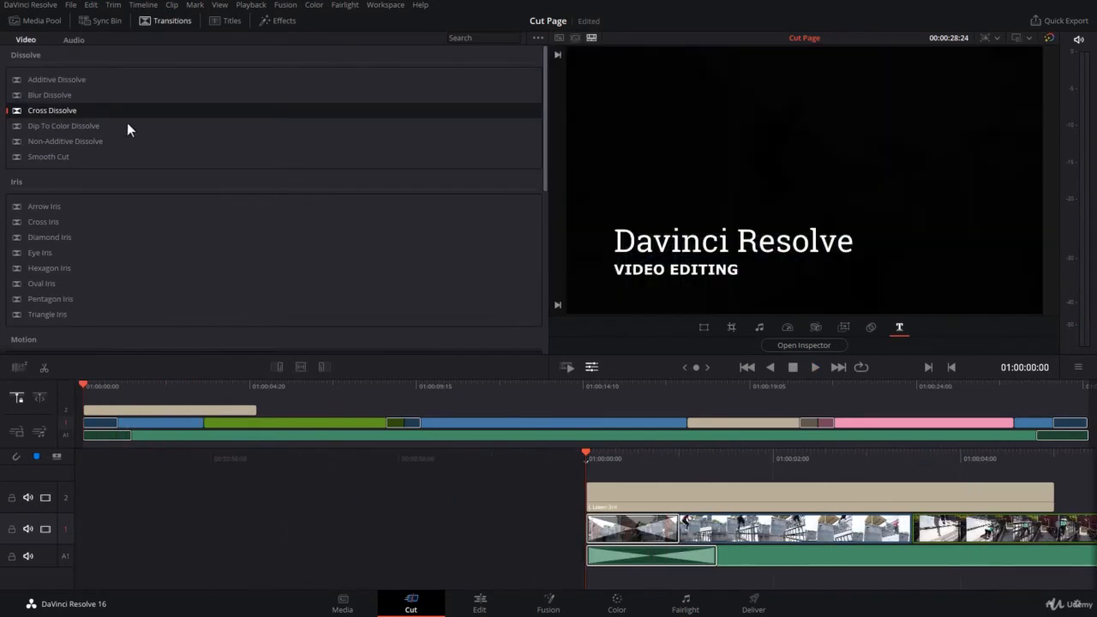
drag(86, 114, 599, 499)
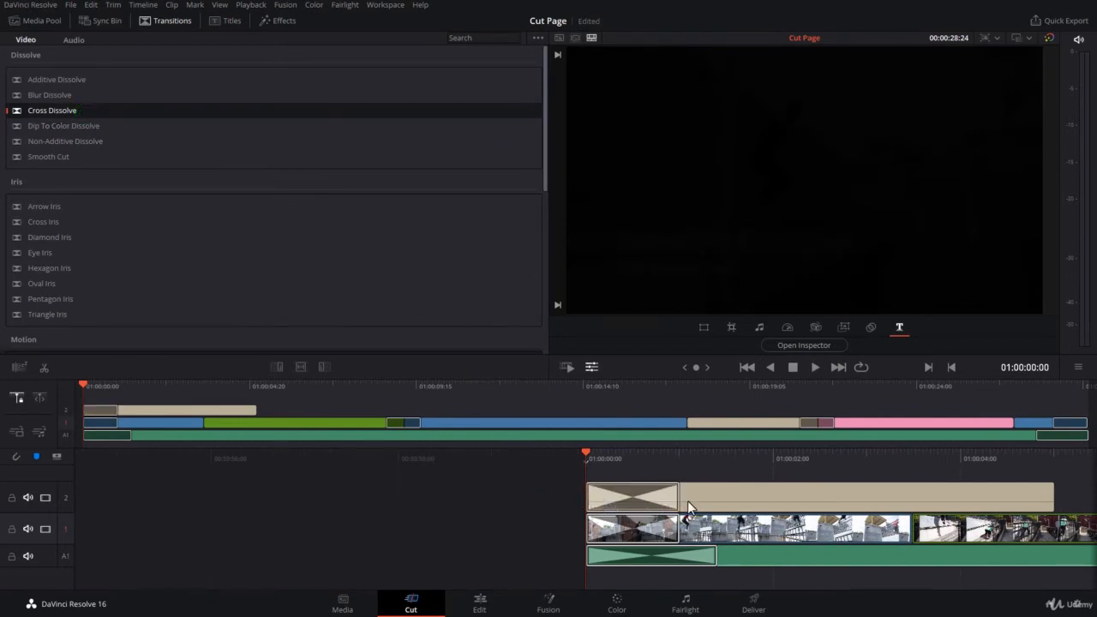
- Lengthen the title clip's Cross Dissolve to 01:09 and play the timeline to preview the fade-in
drag(677, 501, 711, 506)
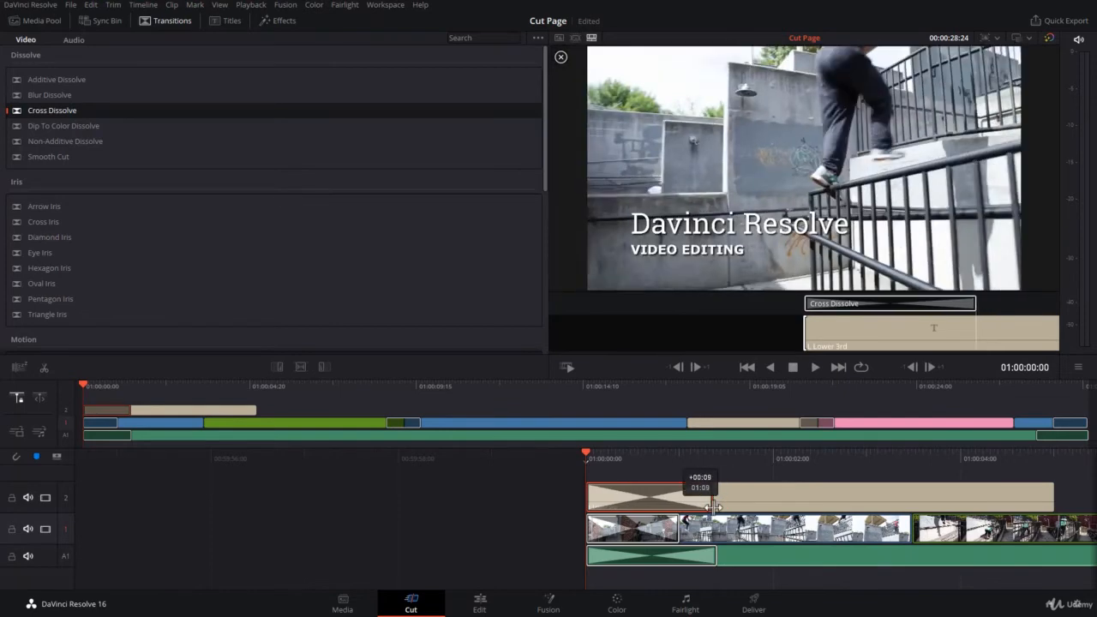
click(541, 522)
key(space)
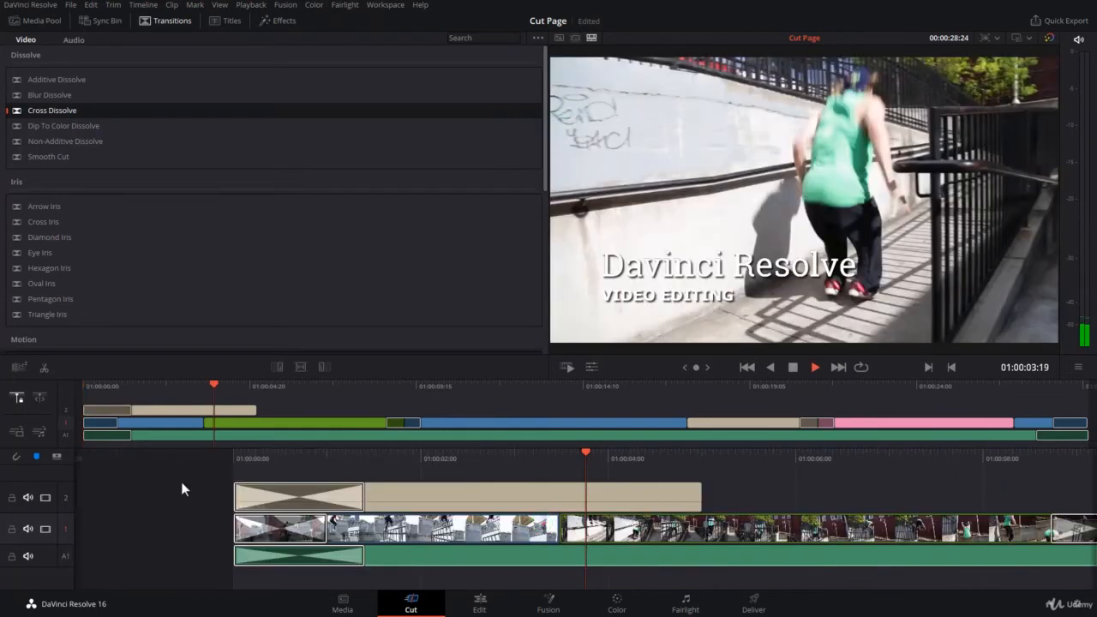
- Trim the title clip's start to slightly after the beginning of the video and play it back from the start
drag(213, 499, 227, 500)
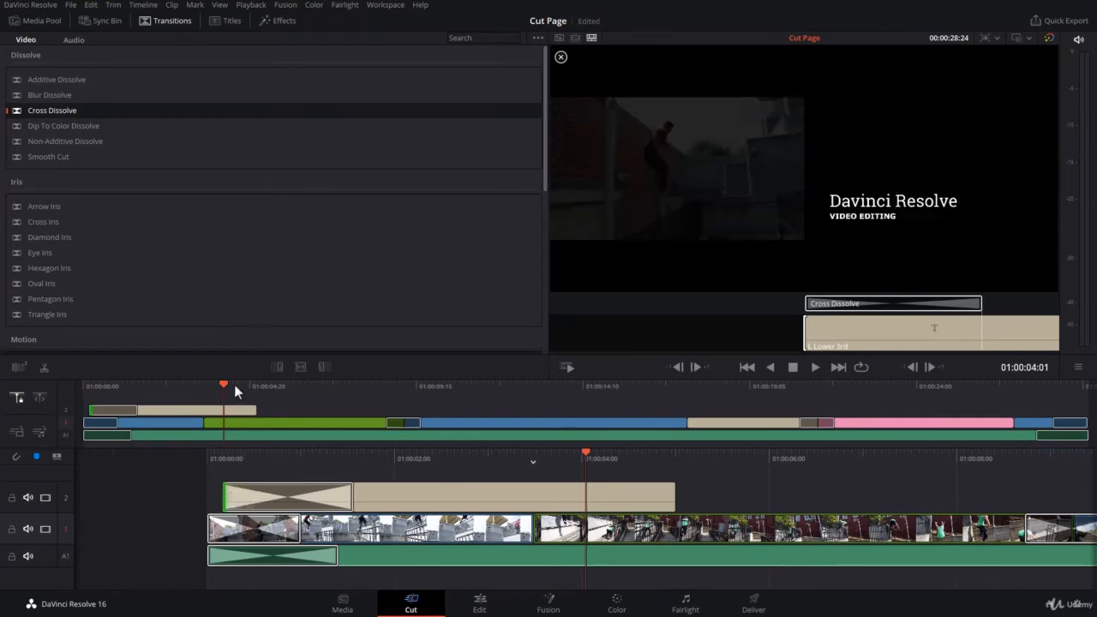
drag(224, 384, 7, 407)
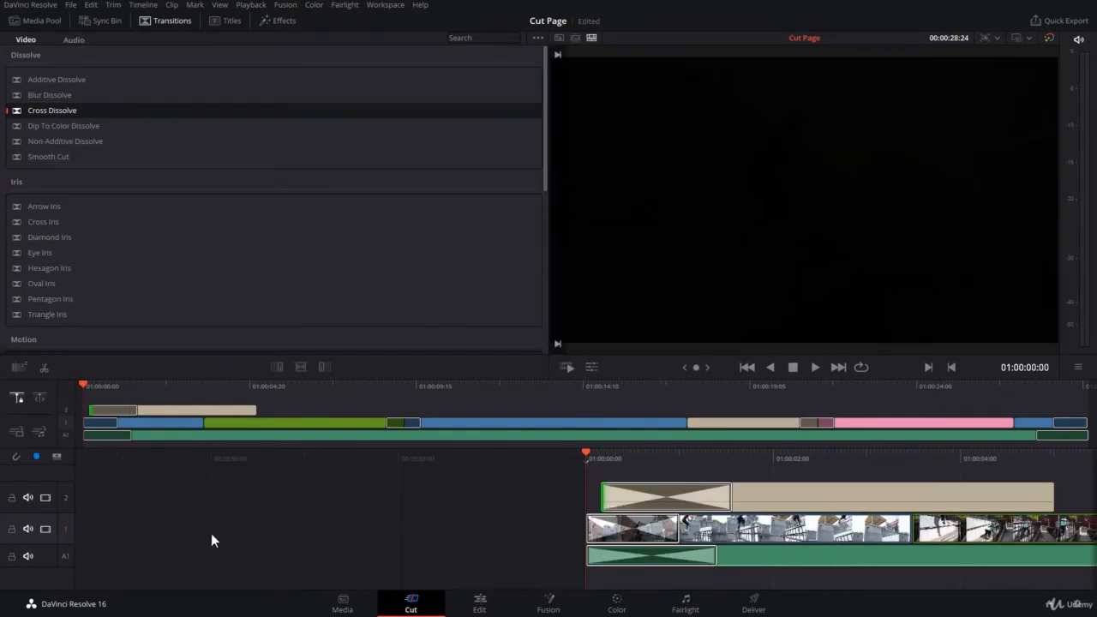
key(space)
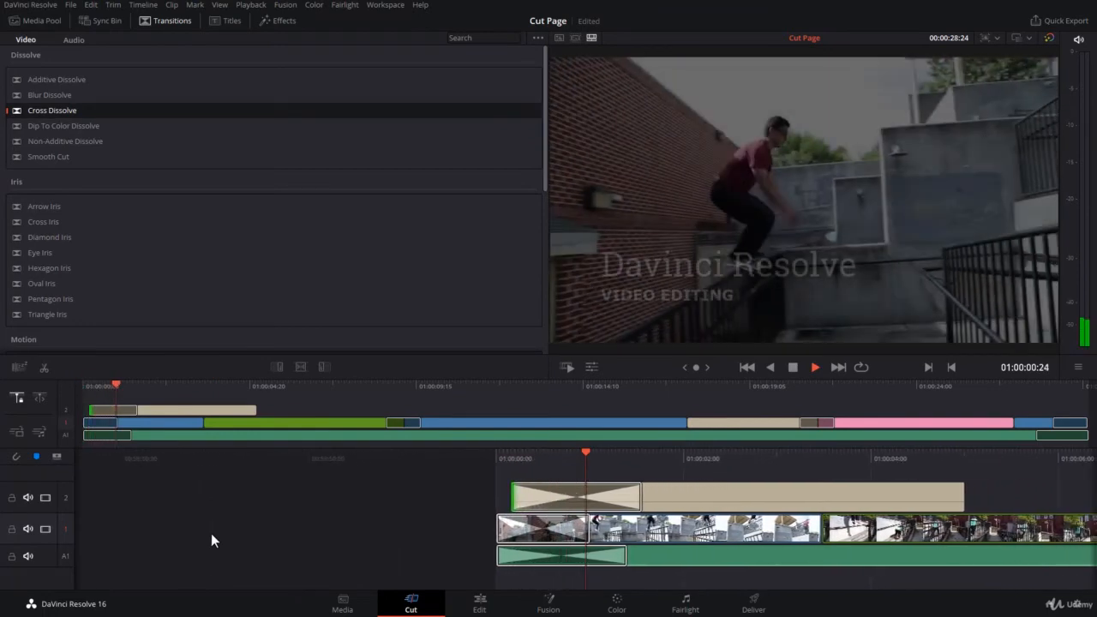
key(space)
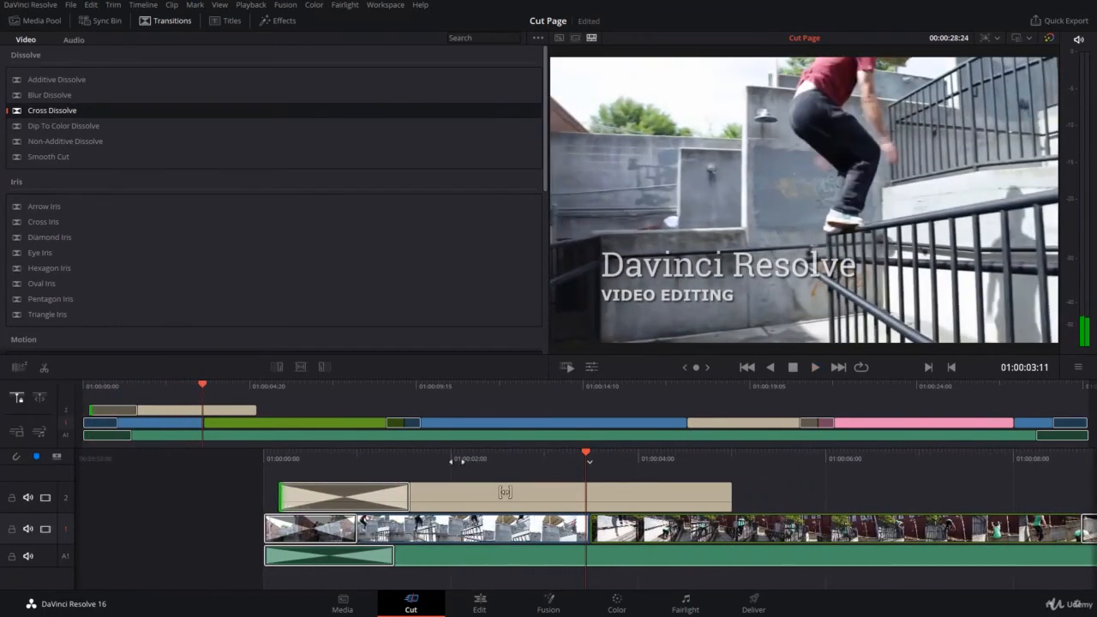
- Move the title clip slightly earlier on video track 2
mouse_move(454, 503)
mouse_down()
mouse_move(792, 502)
mouse_move(446, 475)
mouse_move(480, 518)
mouse_move(458, 499)
mouse_up()
click(198, 502)
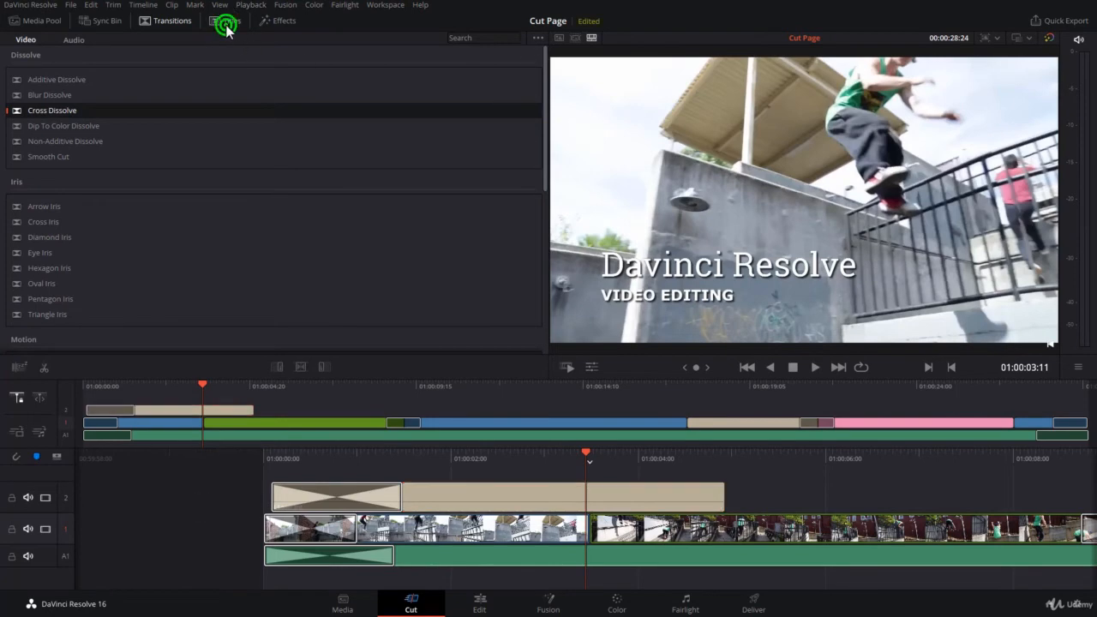
- Add the 3D Lower 3rd Shelf Fusion title to video track 2 at about the seven-second mark, after the existing lower third
click(226, 25)
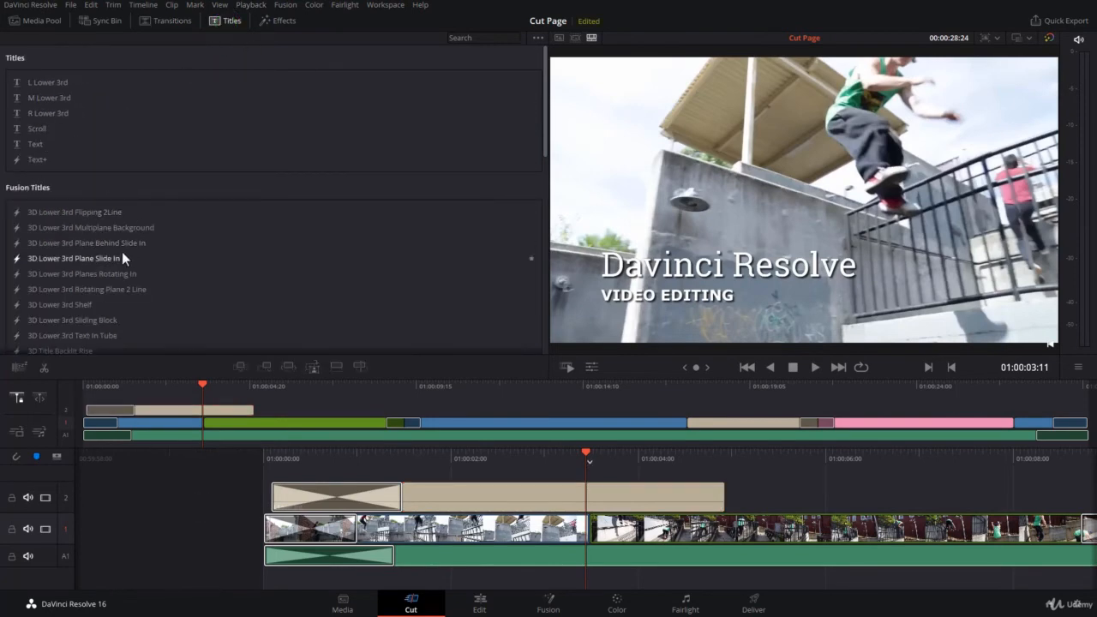
scroll(122, 251, down, 1)
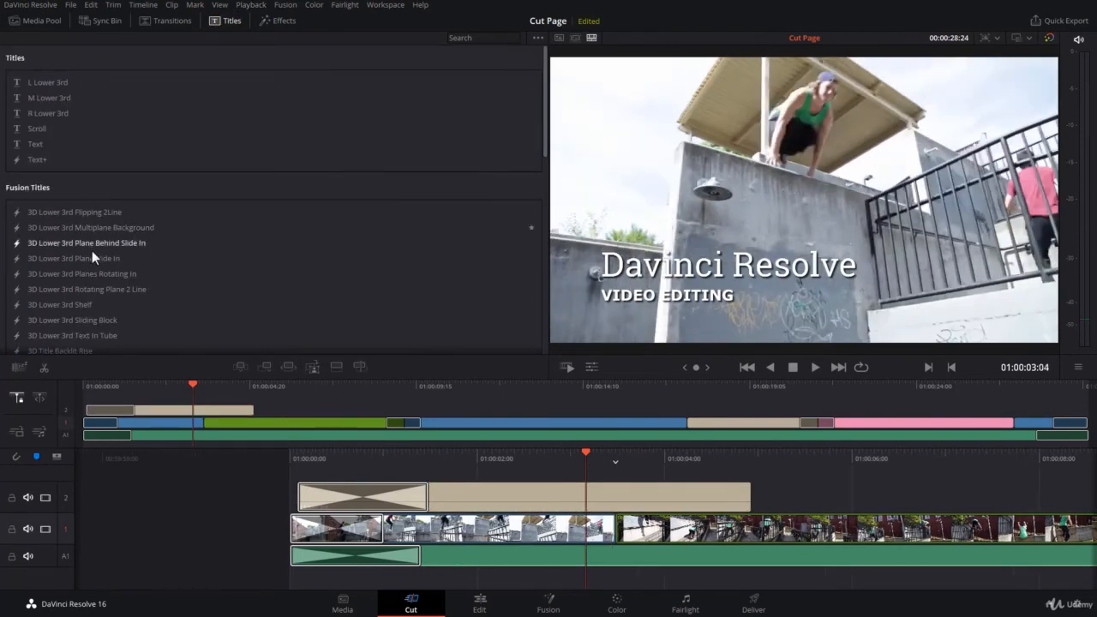
scroll(92, 250, down, 1)
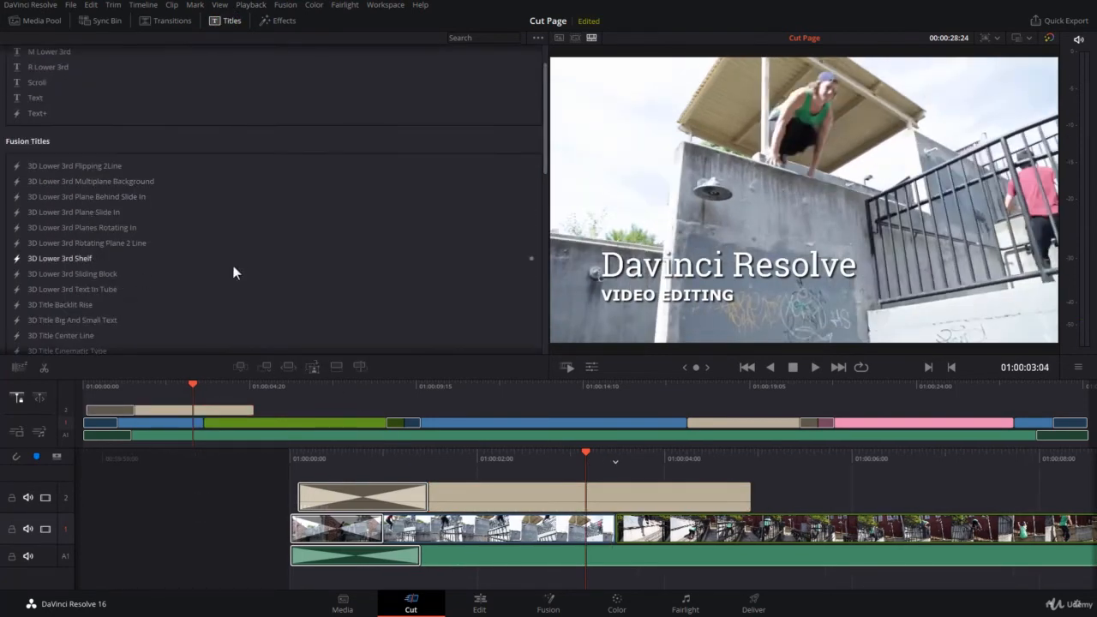
click(79, 261)
drag(91, 258, 972, 499)
- Play the timeline from just before the shelf title to preview its animation, and scrub back to the middle of the clip
mouse_move(327, 388)
mouse_down()
mouse_move(367, 391)
mouse_move(328, 391)
mouse_up()
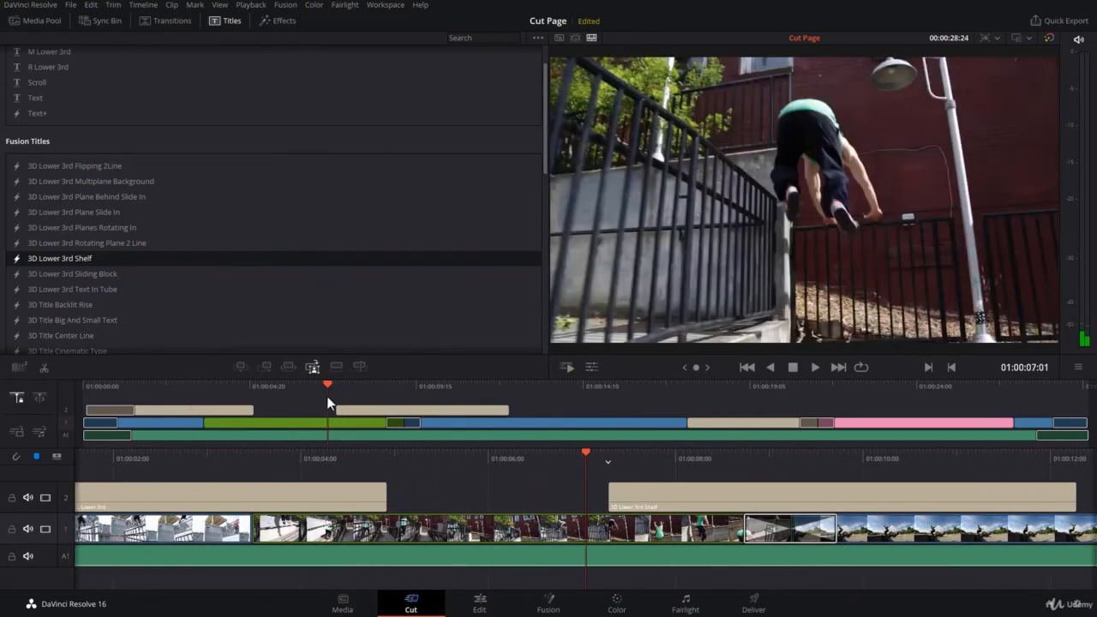
key(space)
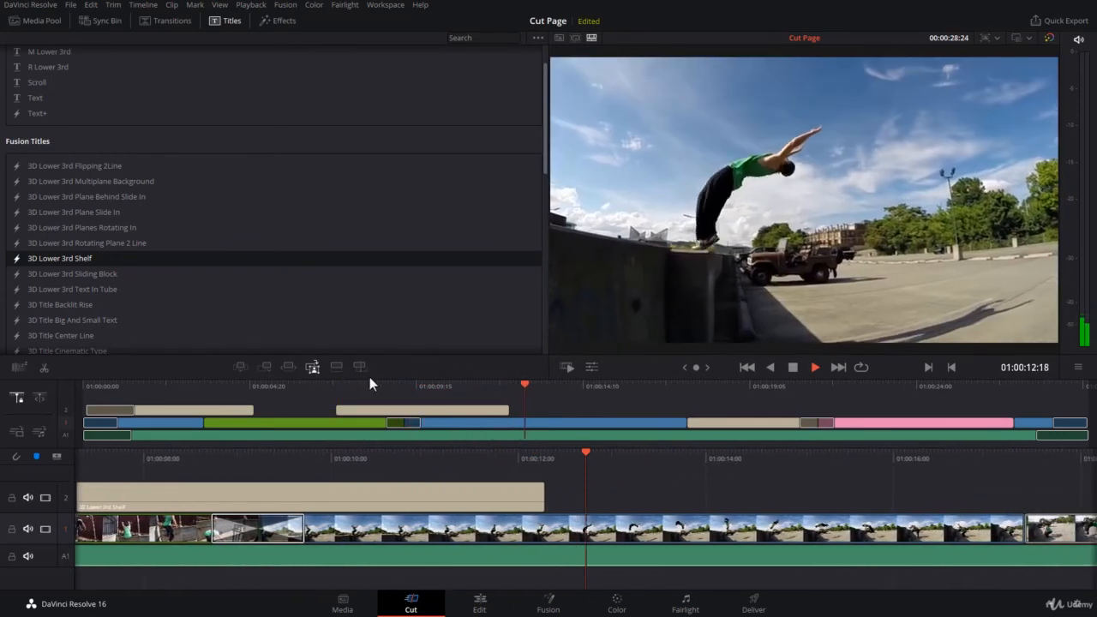
click(477, 383)
drag(451, 387, 401, 390)
- Open the shelf title's Inspector and examine its Main Text Controls, including the font, styled text, size and color settings
click(429, 405)
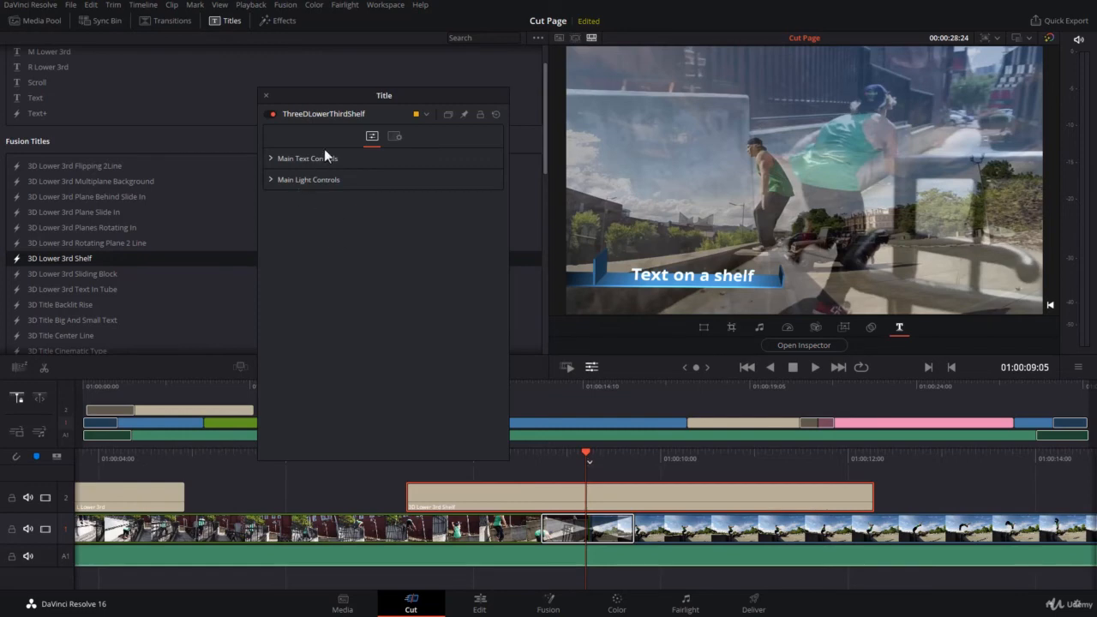
click(274, 161)
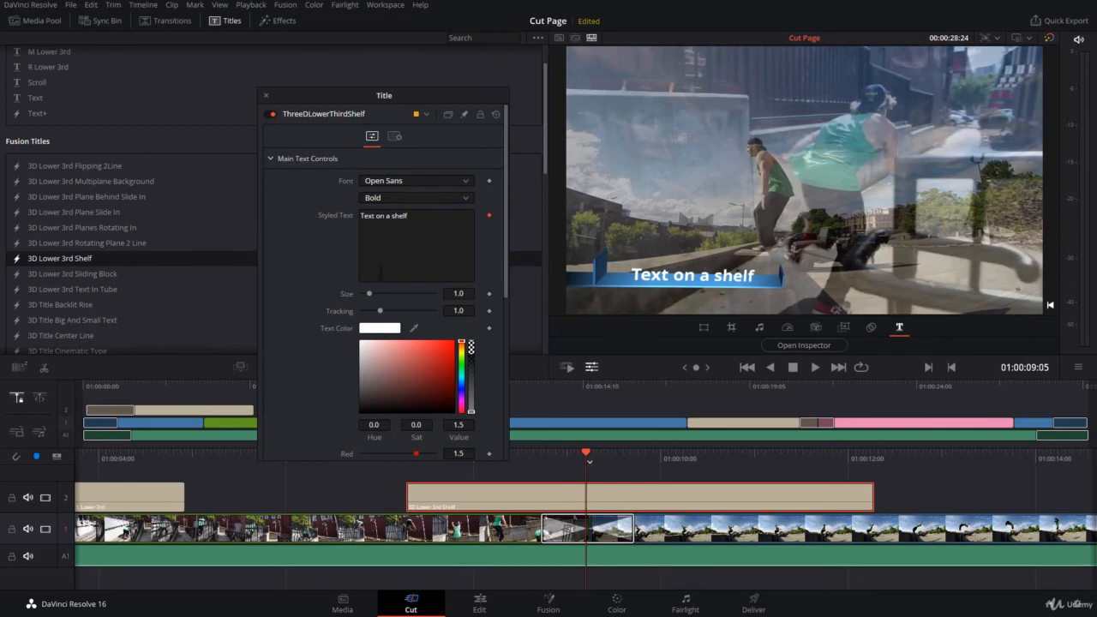
scroll(447, 279, down, 3)
scroll(396, 223, down, 3)
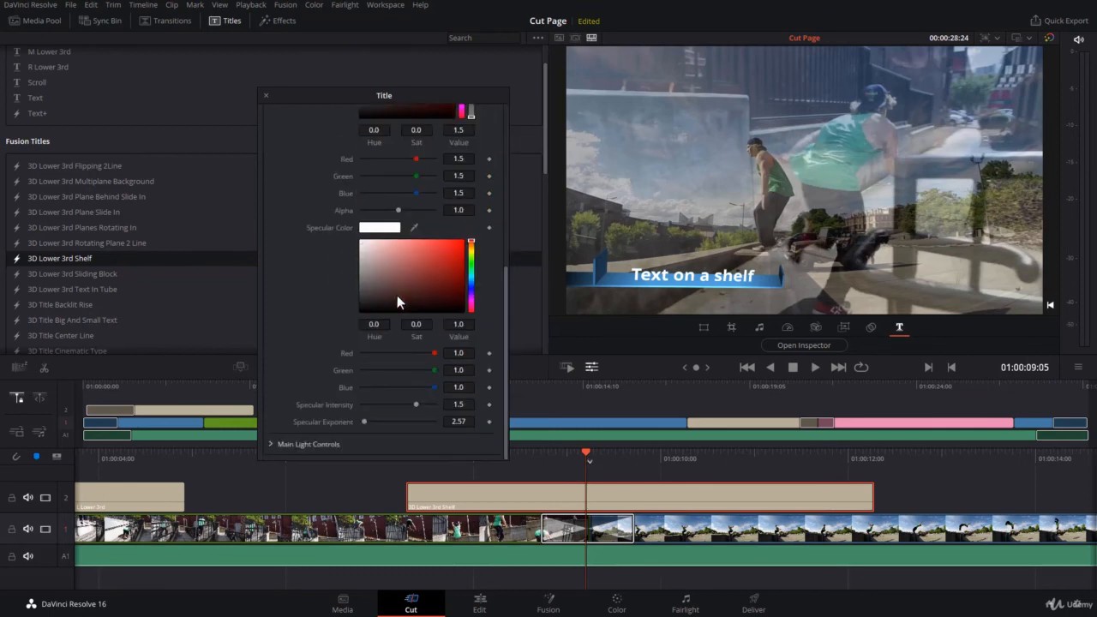
scroll(397, 295, up, 3)
scroll(288, 259, down, 3)
- Delete the 3D Lower 3rd Shelf title clip from video track 2
click(630, 492)
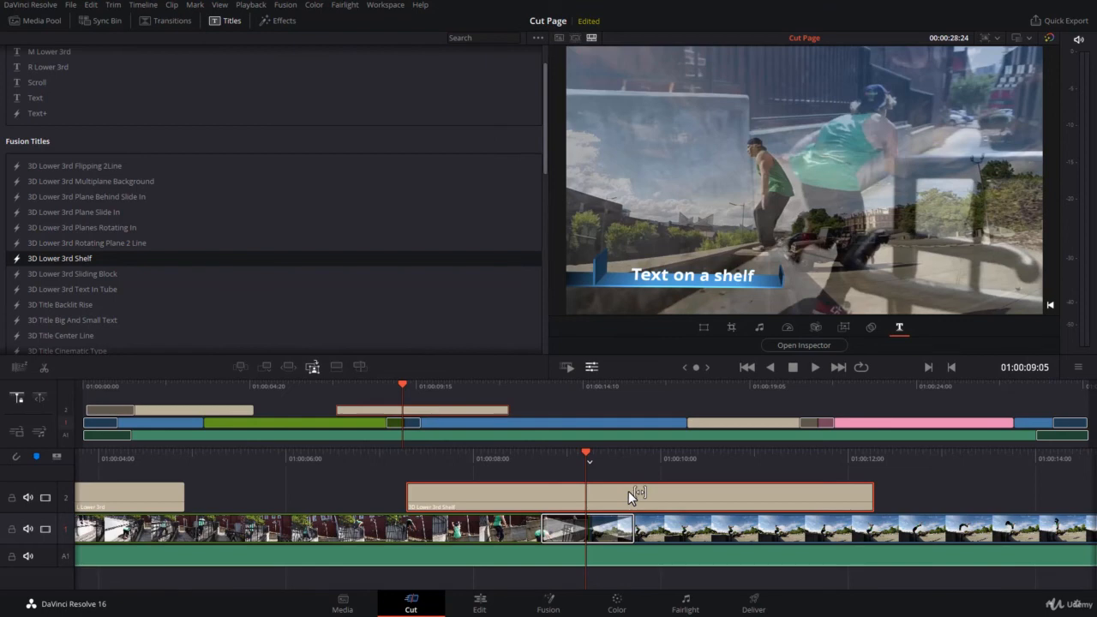
key(Delete)
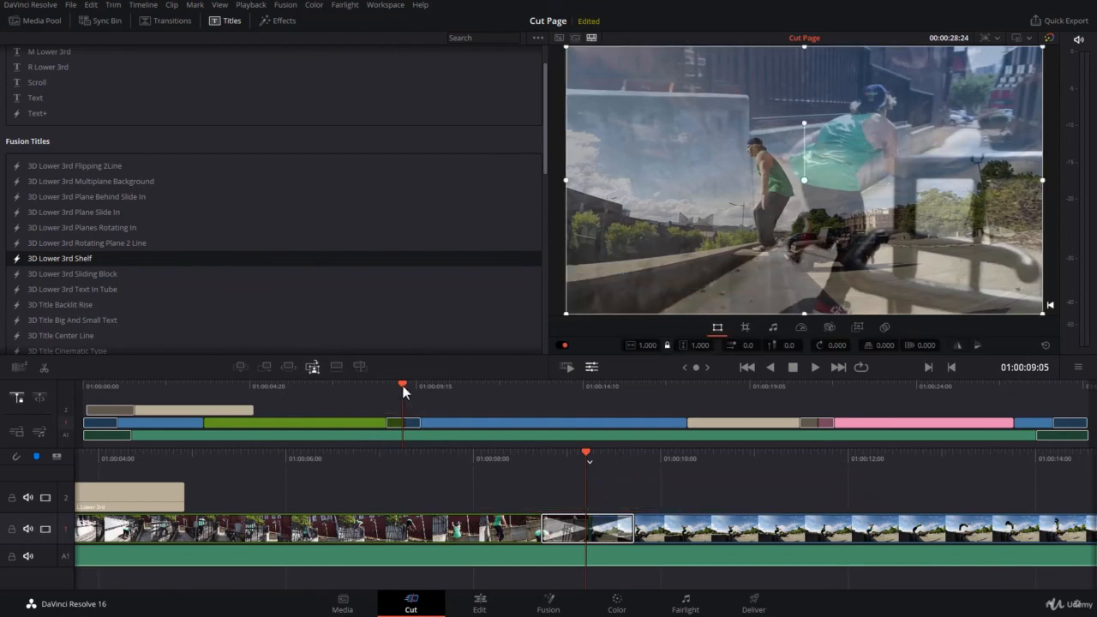
- Add a Cross Dissolve video transition to the end of the L Lower 3rd title clip
drag(403, 390, 289, 387)
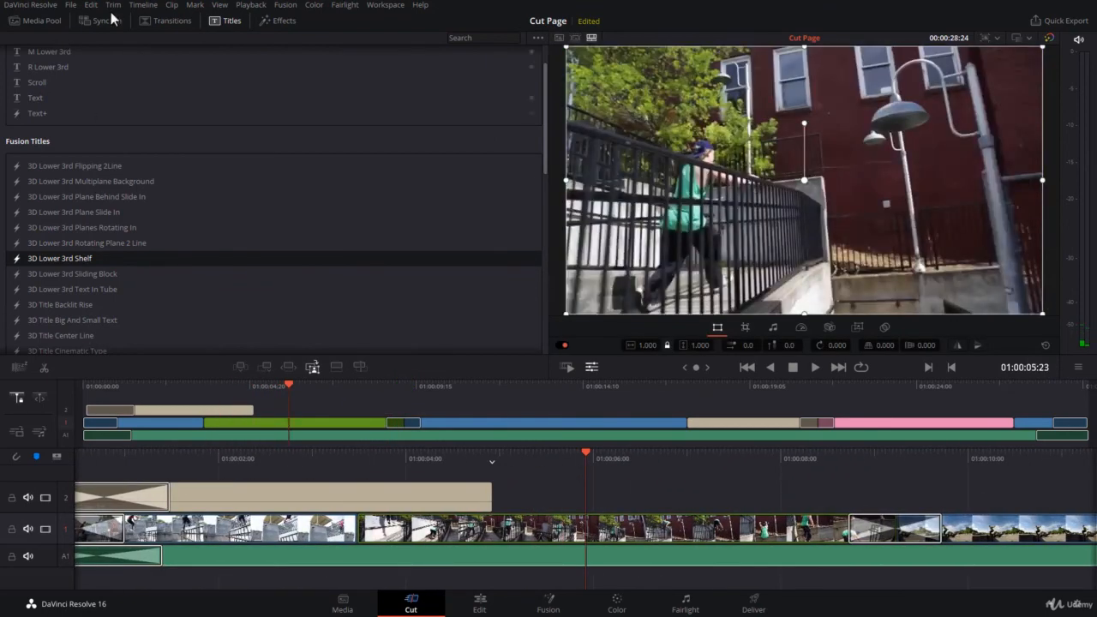
click(159, 17)
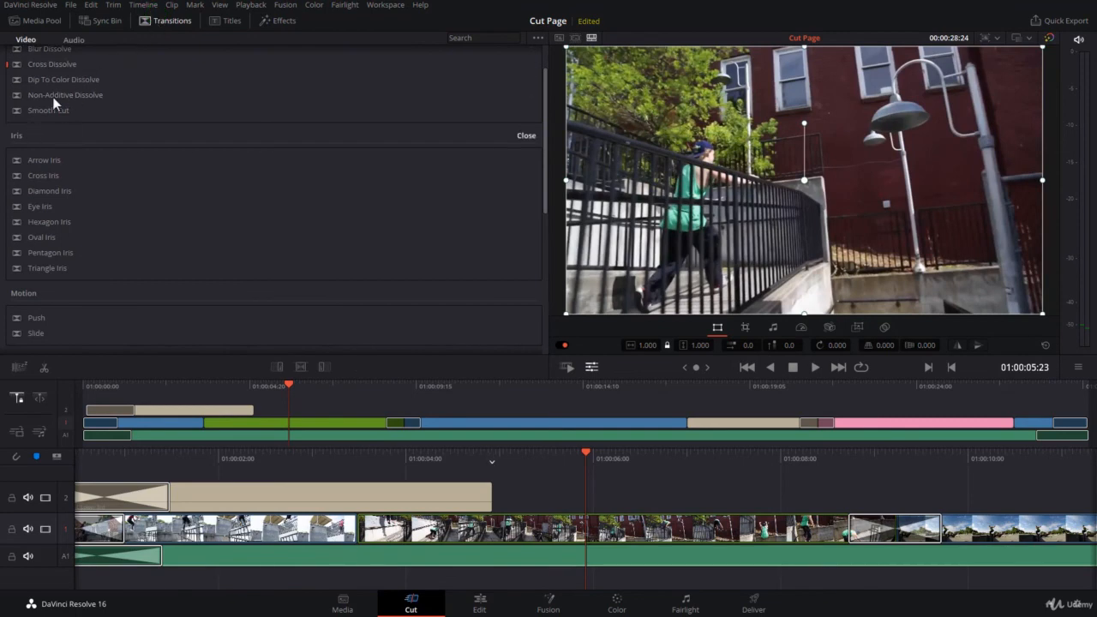
drag(53, 65, 453, 505)
click(523, 497)
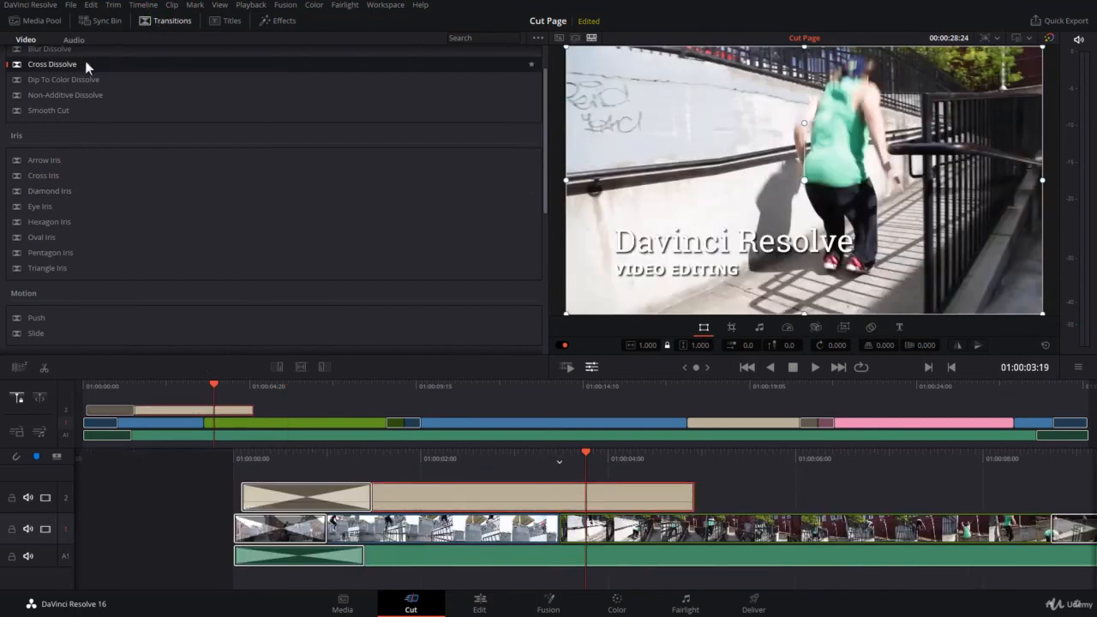
drag(85, 66, 690, 497)
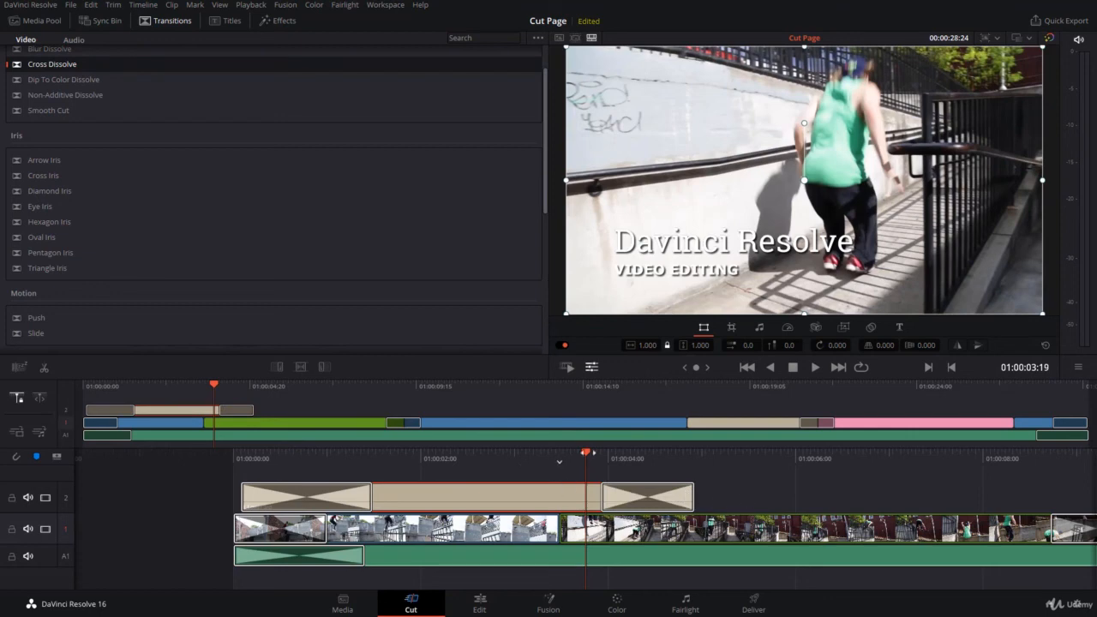
- Play the end of the title clip to preview its fade-out, and return the playhead to the start of the timeline
drag(588, 454, 696, 514)
key(space)
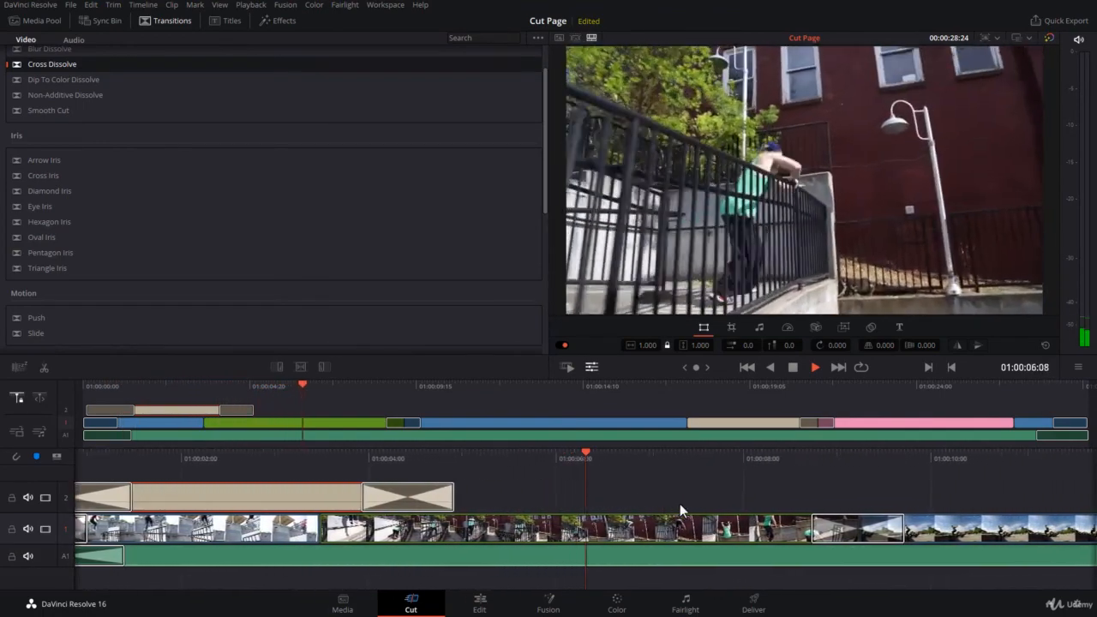
key(space)
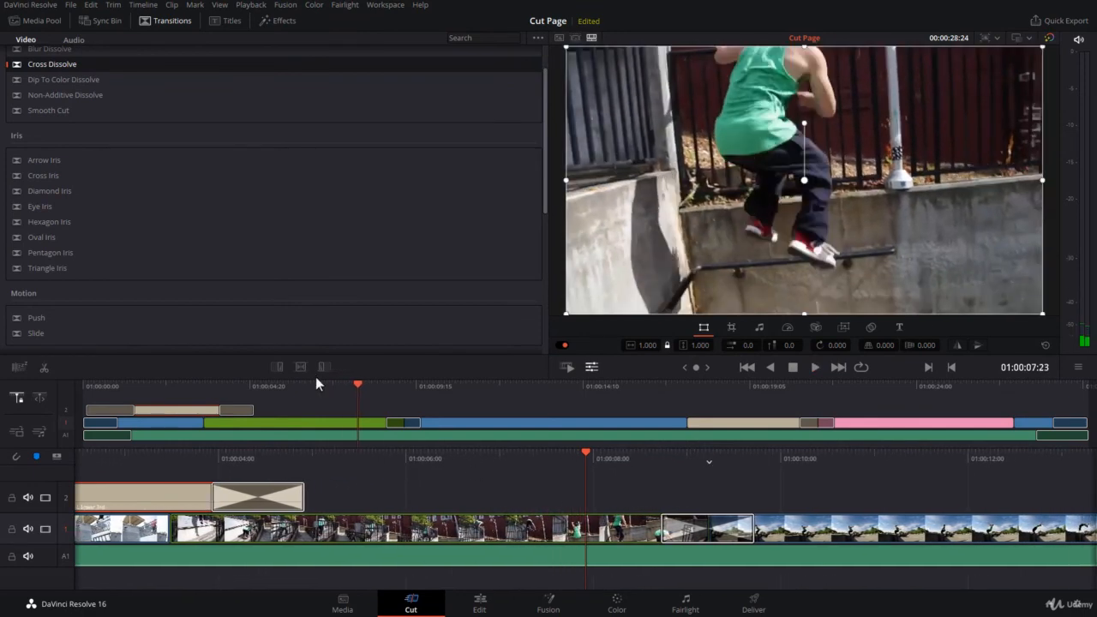
drag(359, 380, 46, 411)
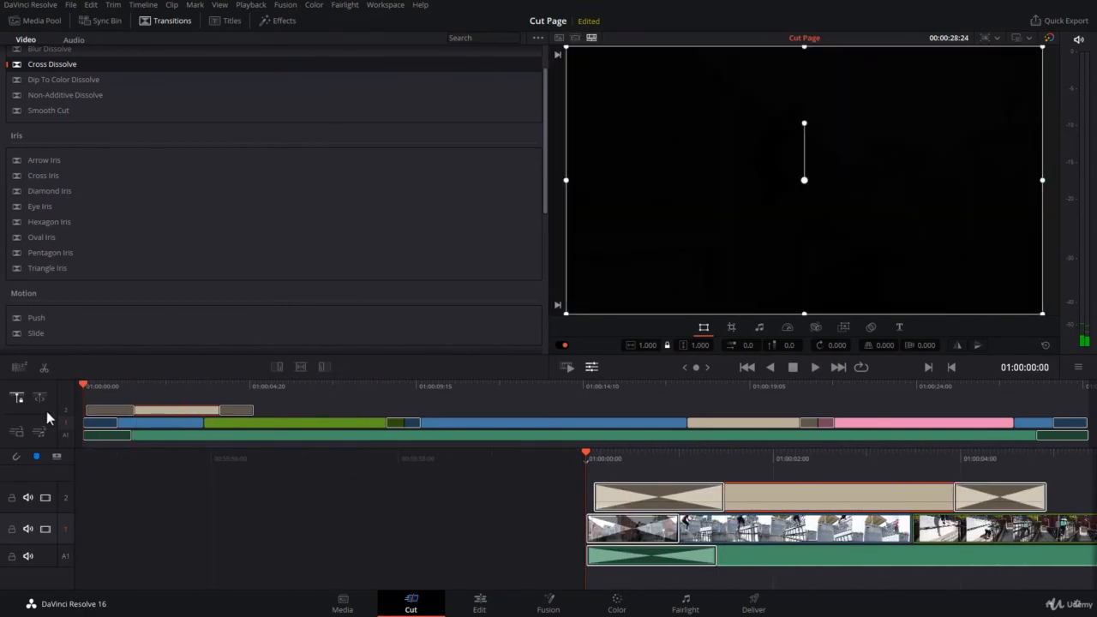